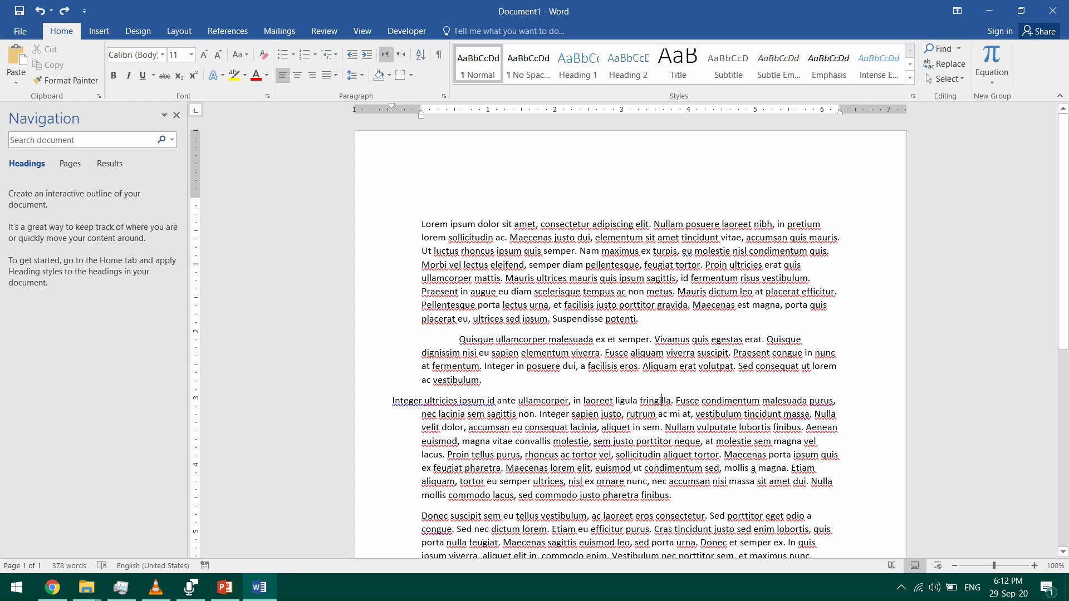
# Compare the first-line positions of the first three paragraphs and return to the start of the first one.
pyautogui.click(422, 224)
pyautogui.click(459, 339)
pyautogui.click(393, 400)
pyautogui.click(421, 224)
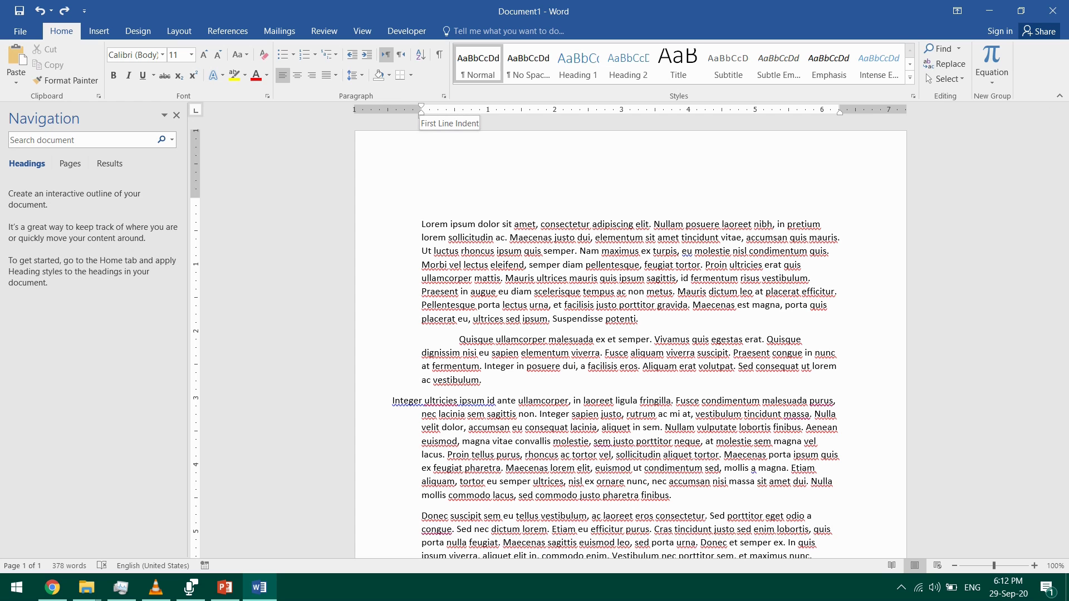
# Try shifting the first paragraph's indents inward by about 0.25 inch, and undo the change.
pyautogui.moveTo(422, 107); pyautogui.dragTo(438, 106)
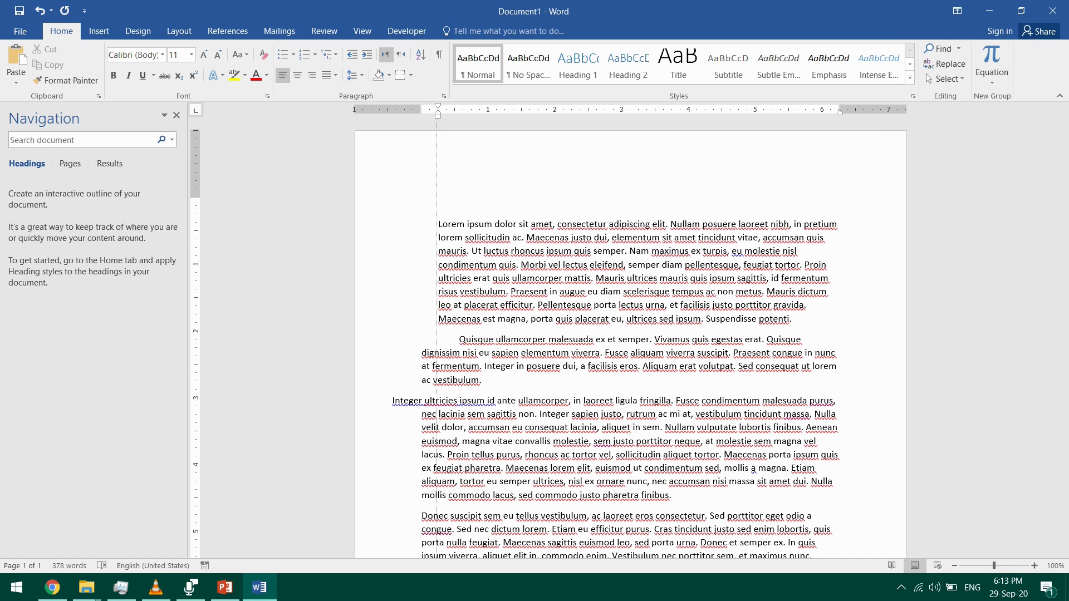
pyautogui.hotkey('ctrl', 'z')
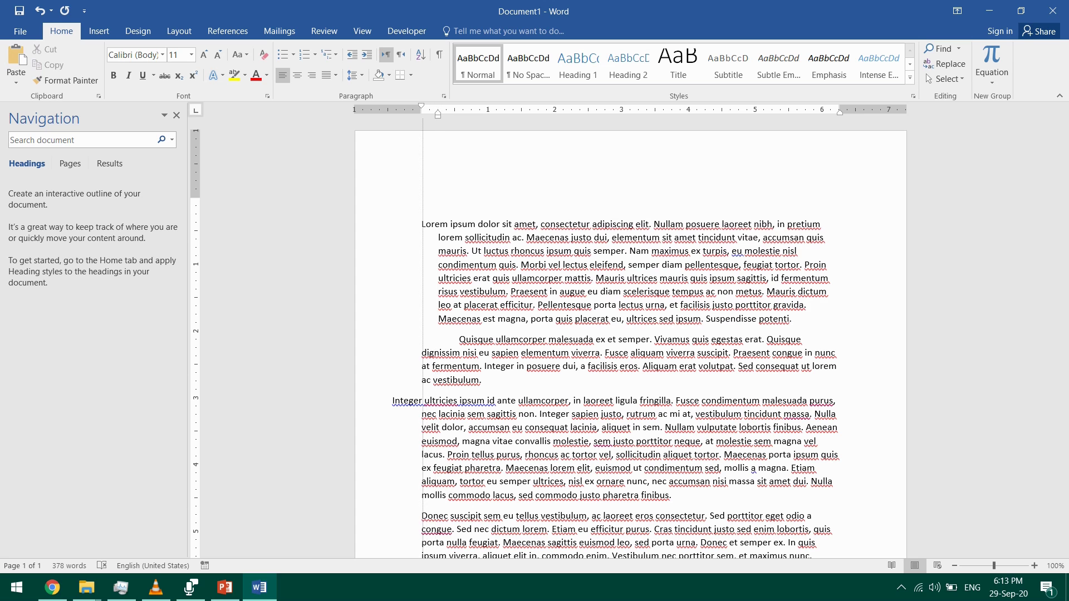
pyautogui.moveTo(433, 113)
pyautogui.mouseDown()
pyautogui.moveTo(392, 107)
pyautogui.moveTo(439, 106)
pyautogui.moveTo(421, 107)
pyautogui.mouseUp()
# Examine the hanging indent on the third paragraph and the first-line indent on the second by highlighting their opening words.
pyautogui.click(458, 339)
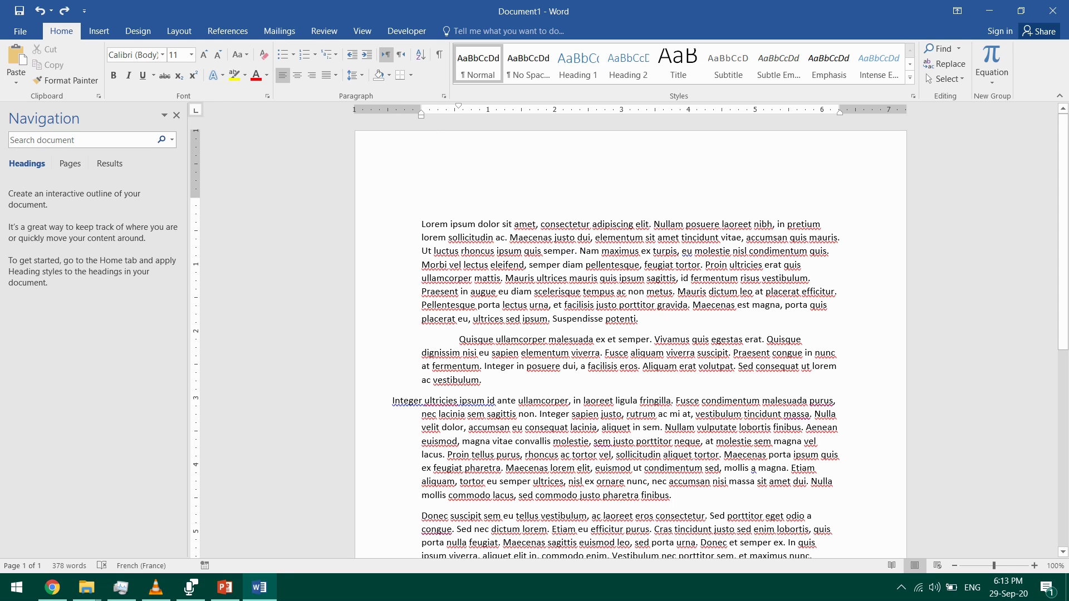
pyautogui.moveTo(392, 400); pyautogui.dragTo(440, 400)
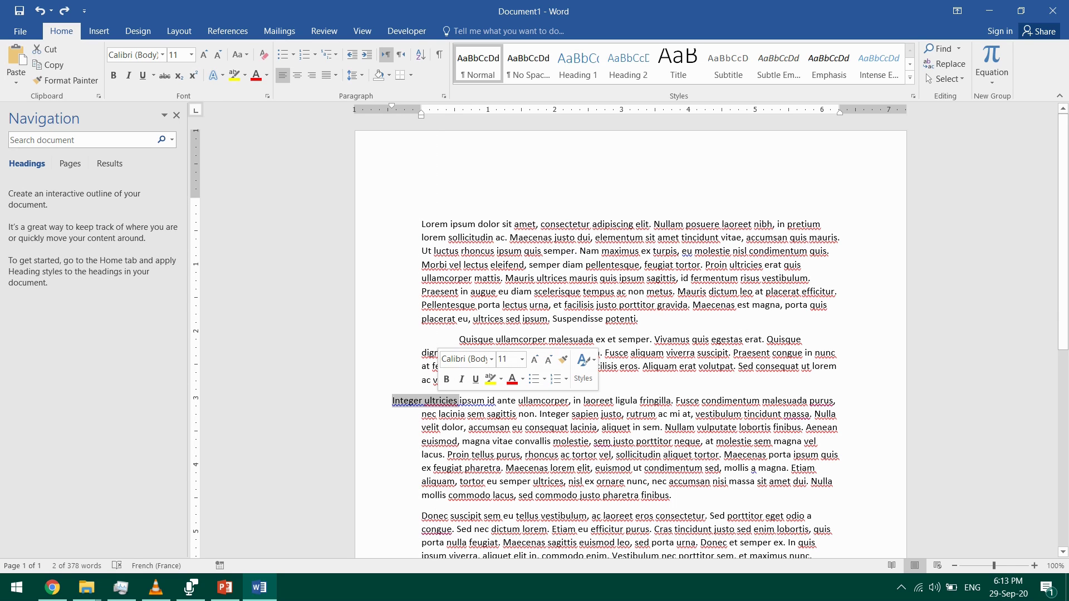
pyautogui.moveTo(460, 339); pyautogui.dragTo(549, 339)
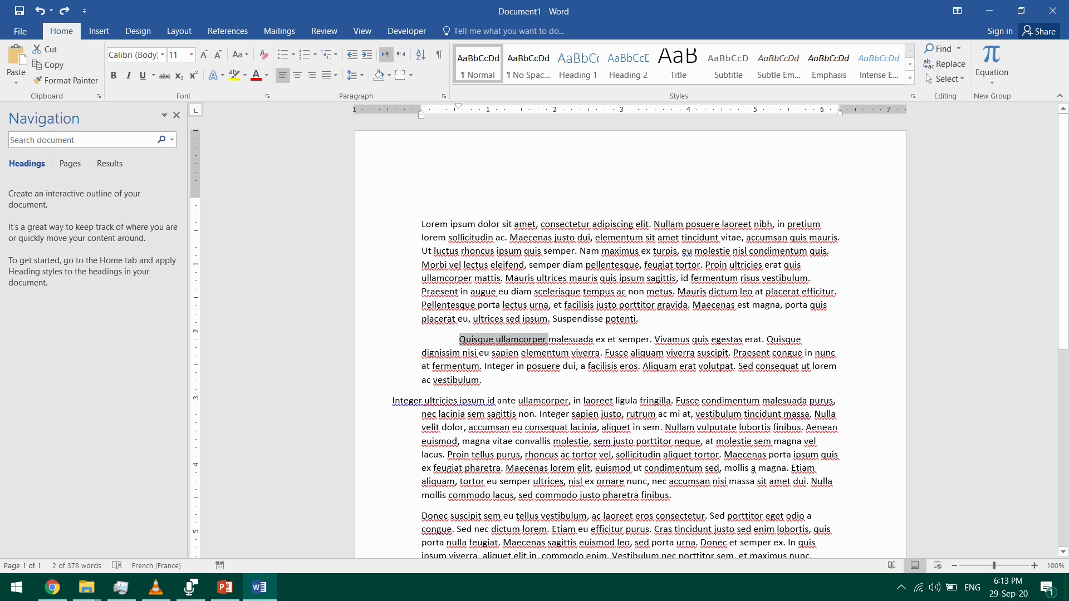
# Select the whole first paragraph and try center, right and left alignment on it.
pyautogui.moveTo(421, 224); pyautogui.dragTo(644, 320)
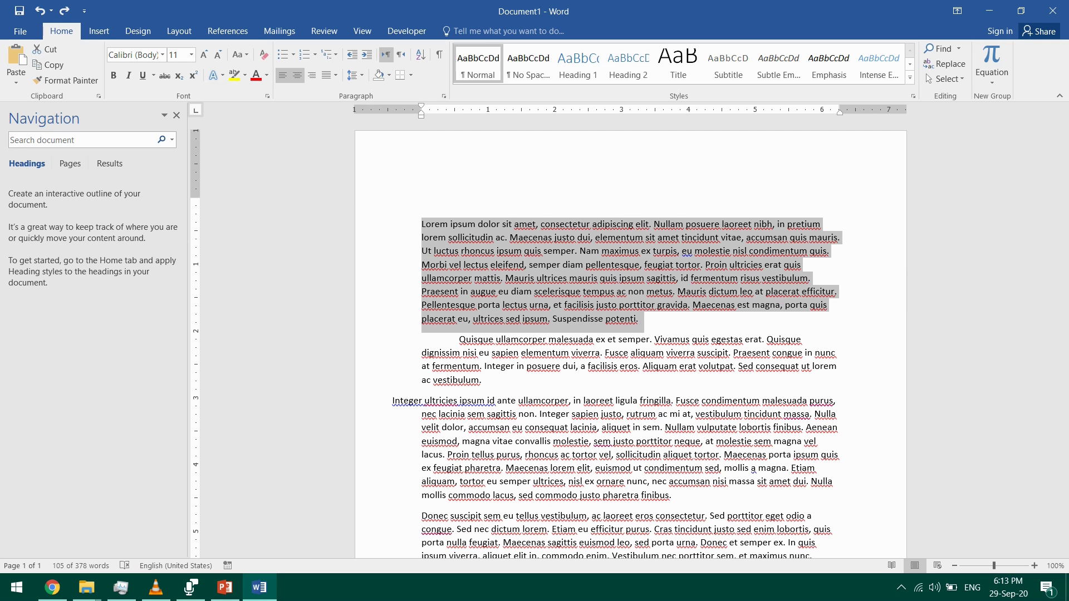
pyautogui.click(298, 75)
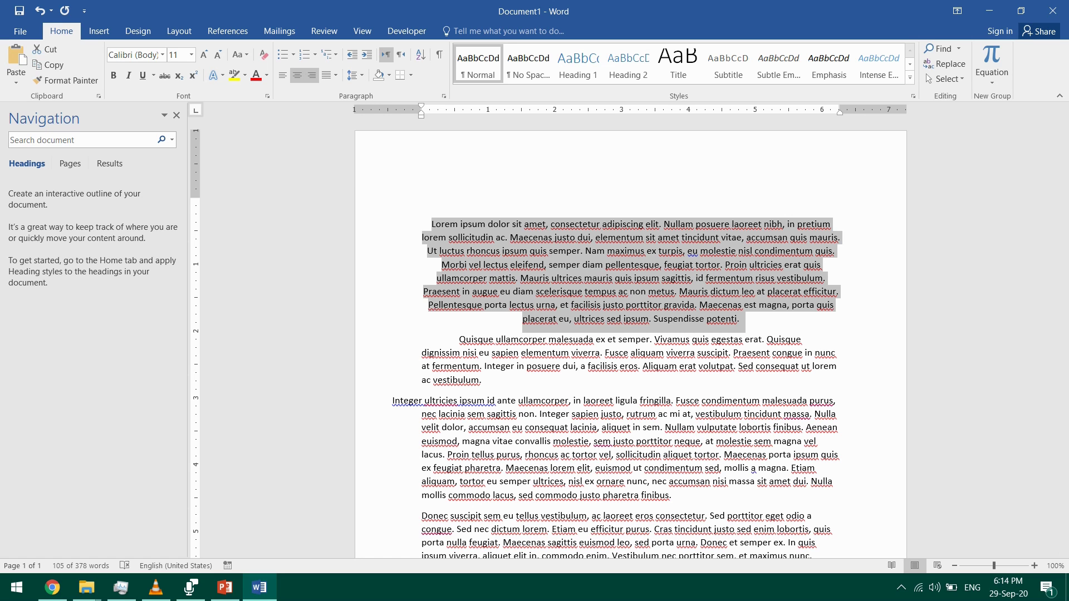
pyautogui.click(311, 75)
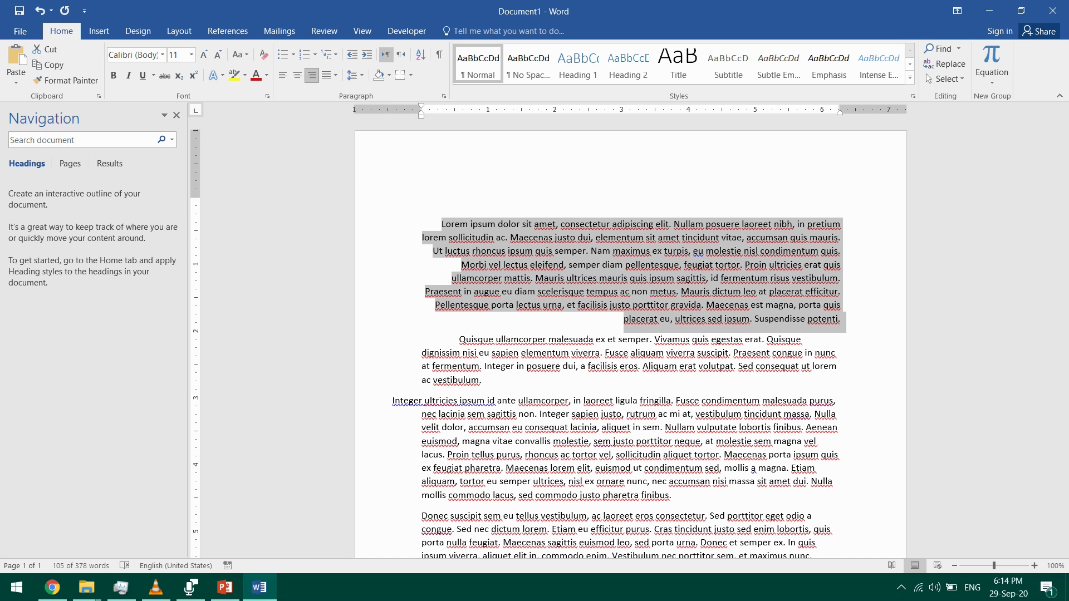
pyautogui.click(282, 74)
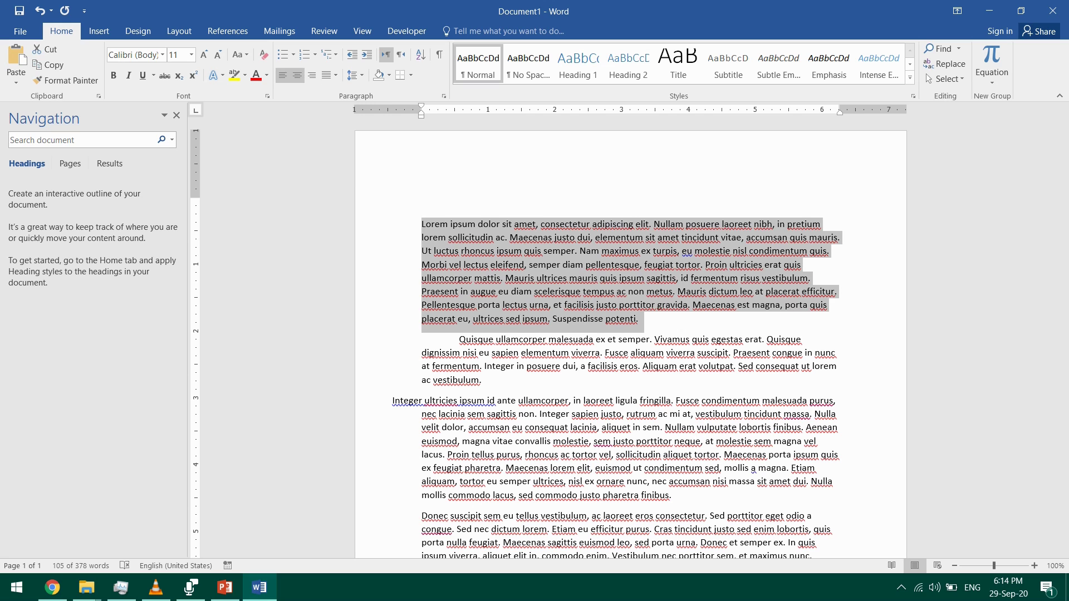
pyautogui.hotkey('ctrl', 'e')
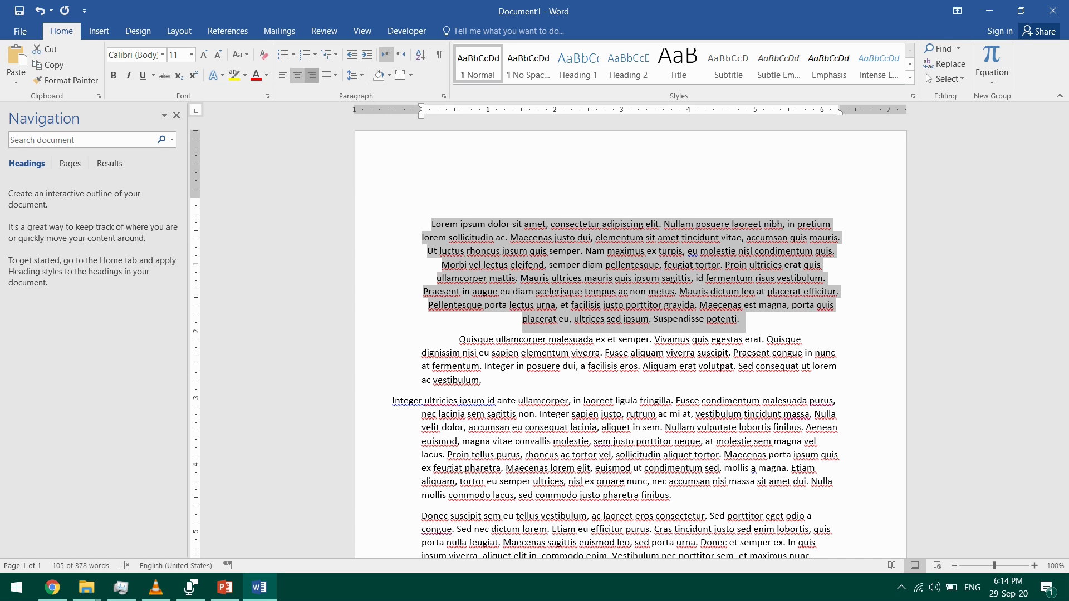
pyautogui.click(312, 75)
pyautogui.click(283, 74)
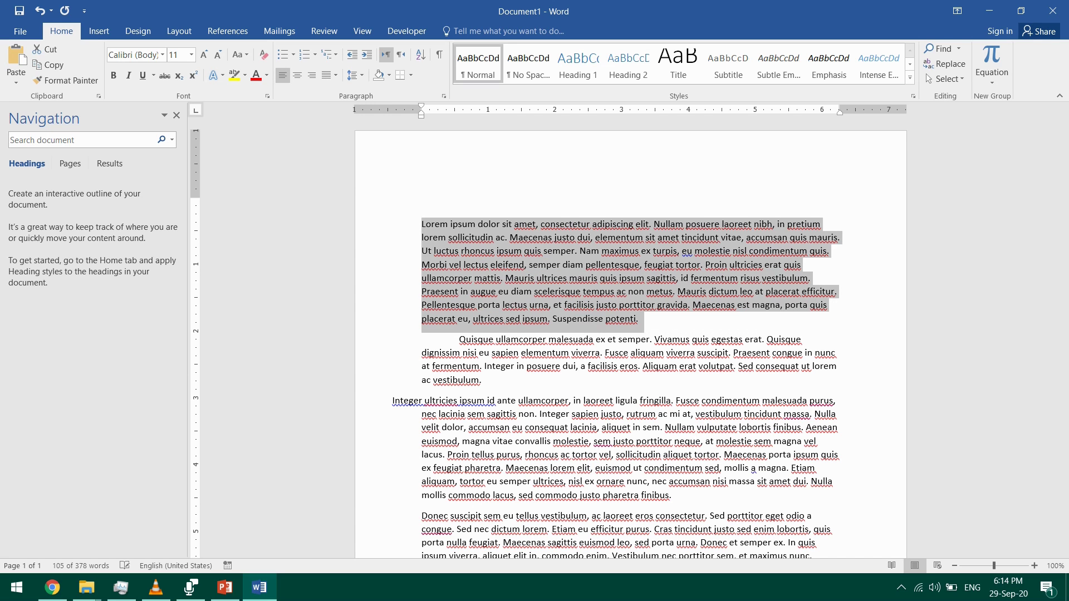
# Try the Justify, Justify Low and Justify Medium alignments on the selected first paragraph.
pyautogui.click(335, 74)
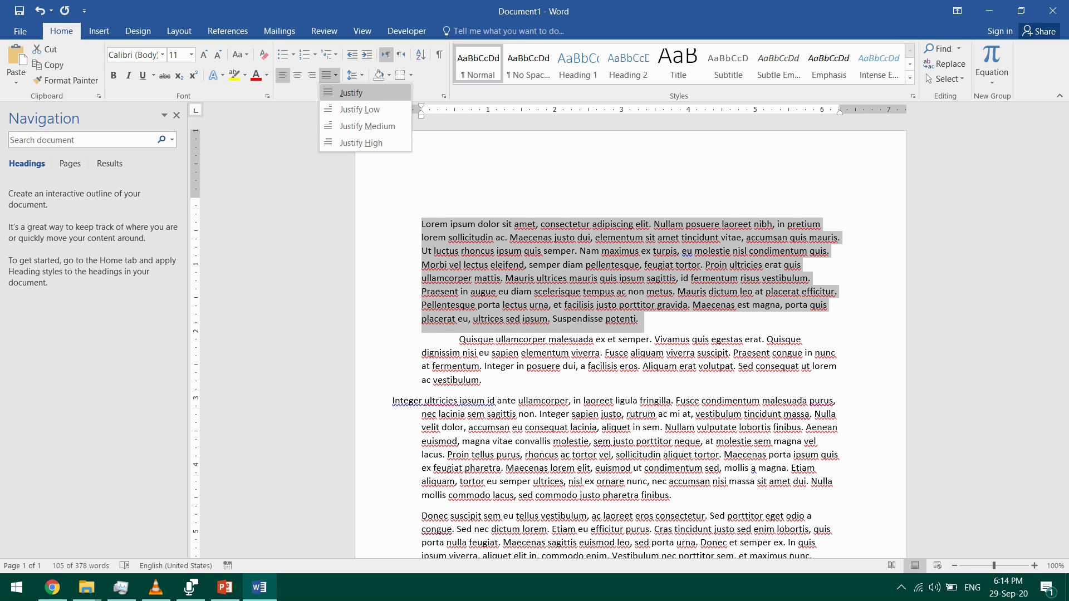
pyautogui.click(350, 93)
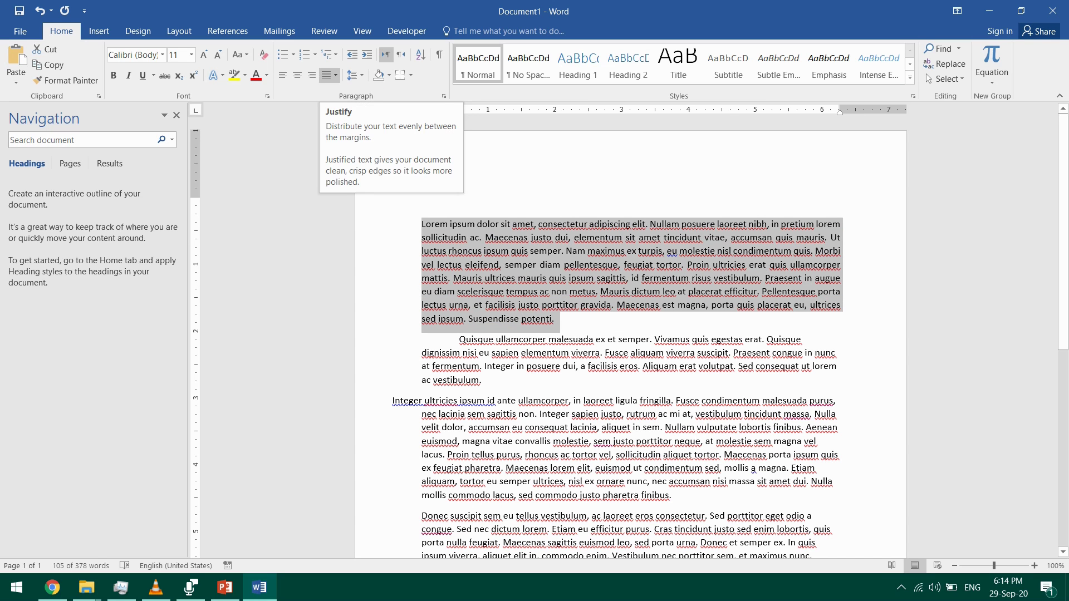
pyautogui.click(335, 75)
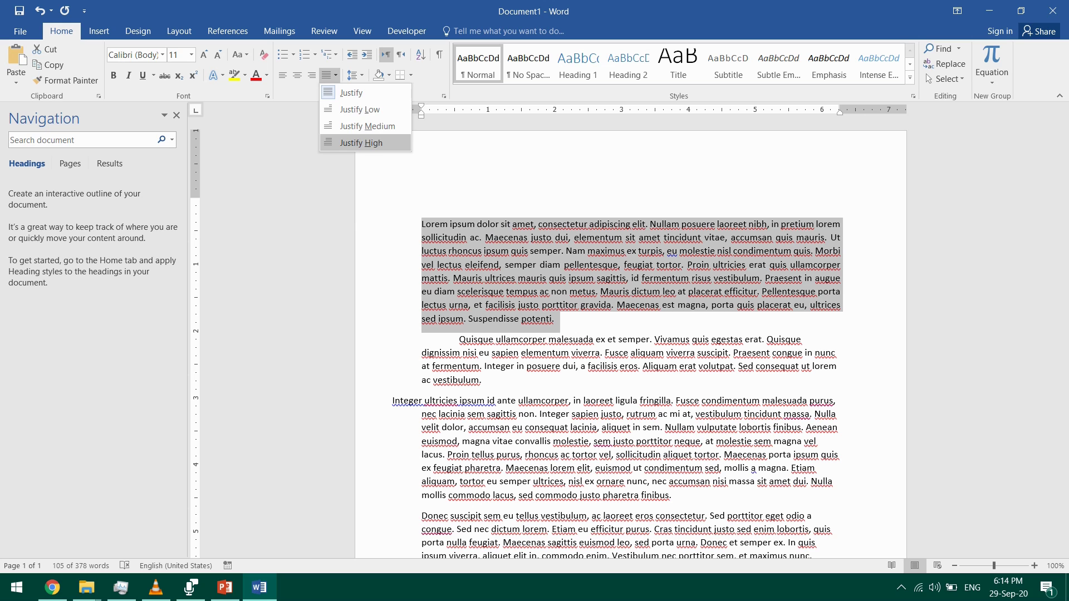
pyautogui.click(359, 109)
pyautogui.click(335, 75)
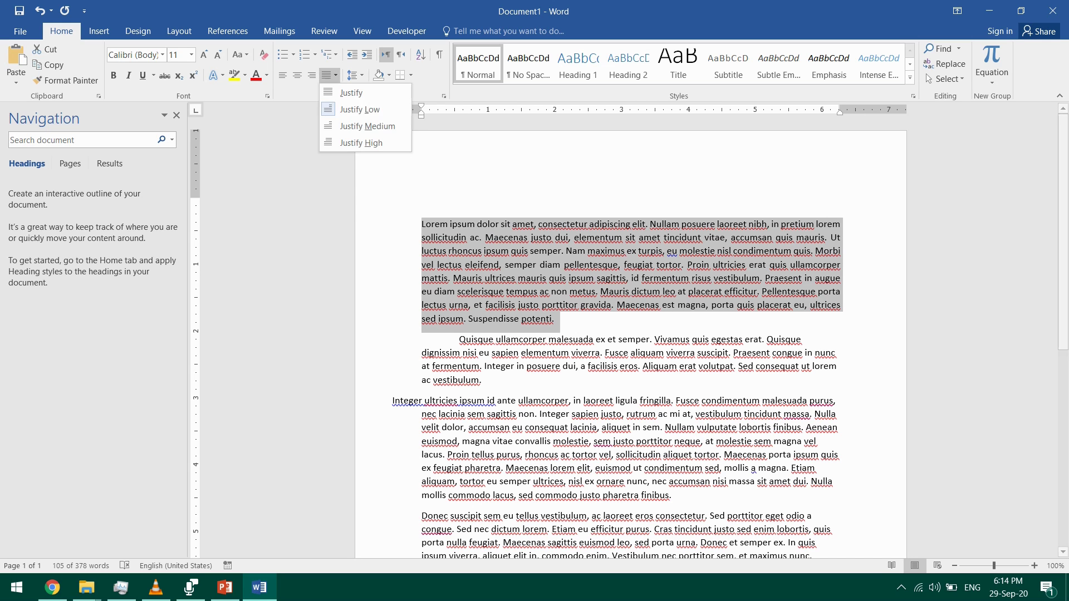
pyautogui.press('Return')
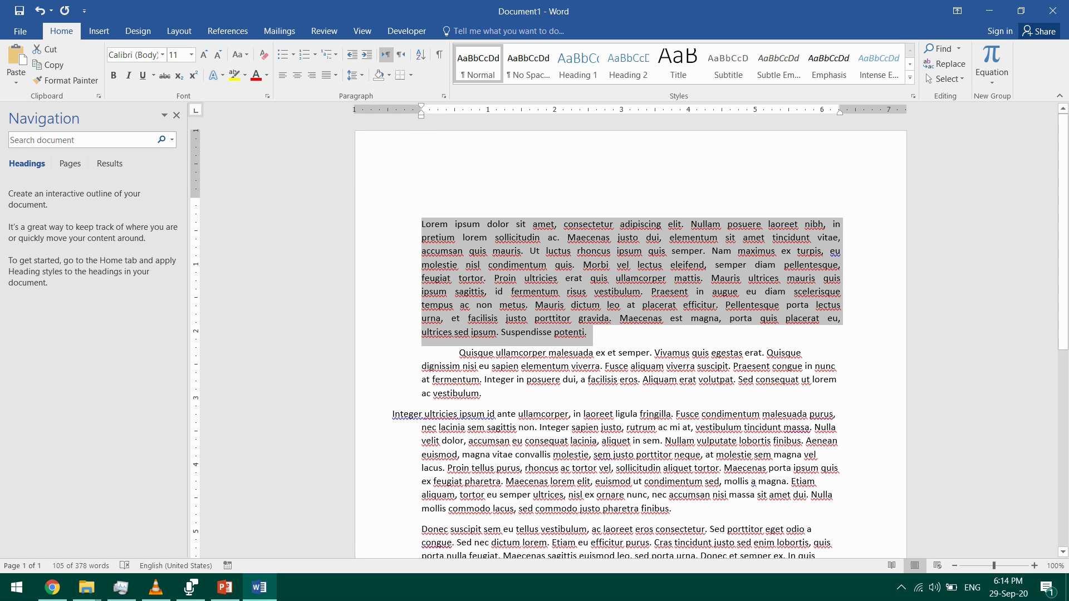
# Apply Justify High to the first paragraph and check the gap between the words "semper" and "diam".
pyautogui.click(336, 74)
pyautogui.press('Down')
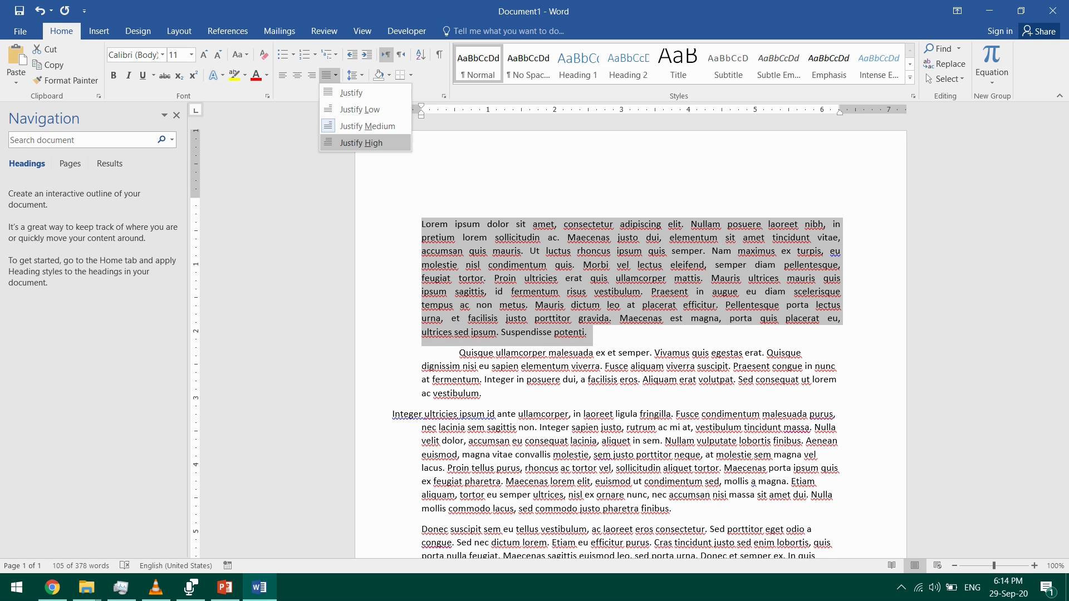
pyautogui.press('Return')
pyautogui.press('Left')
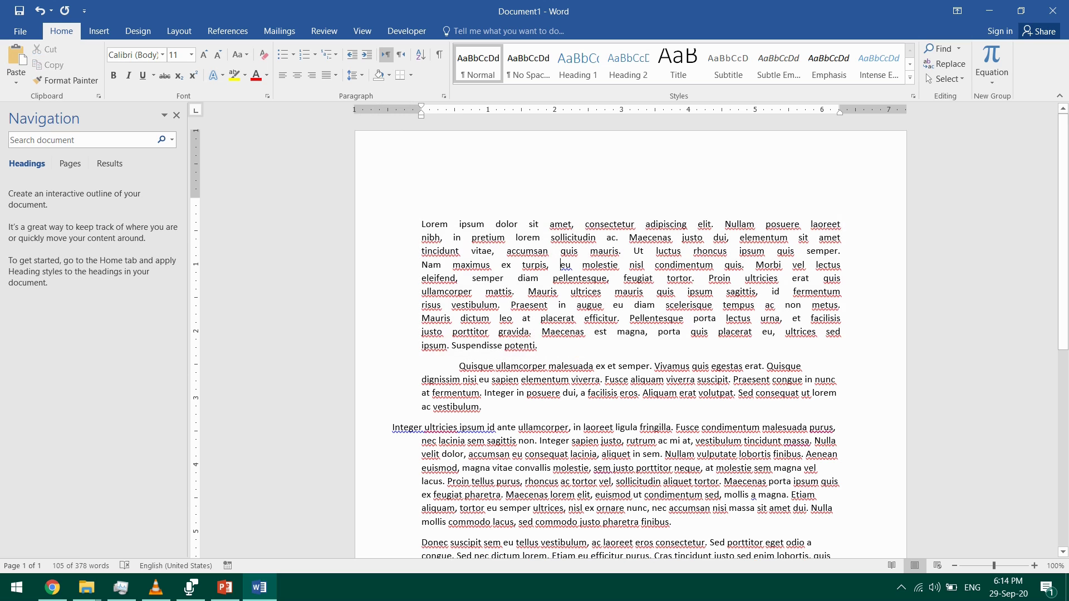
pyautogui.moveTo(538, 278); pyautogui.dragTo(500, 277)
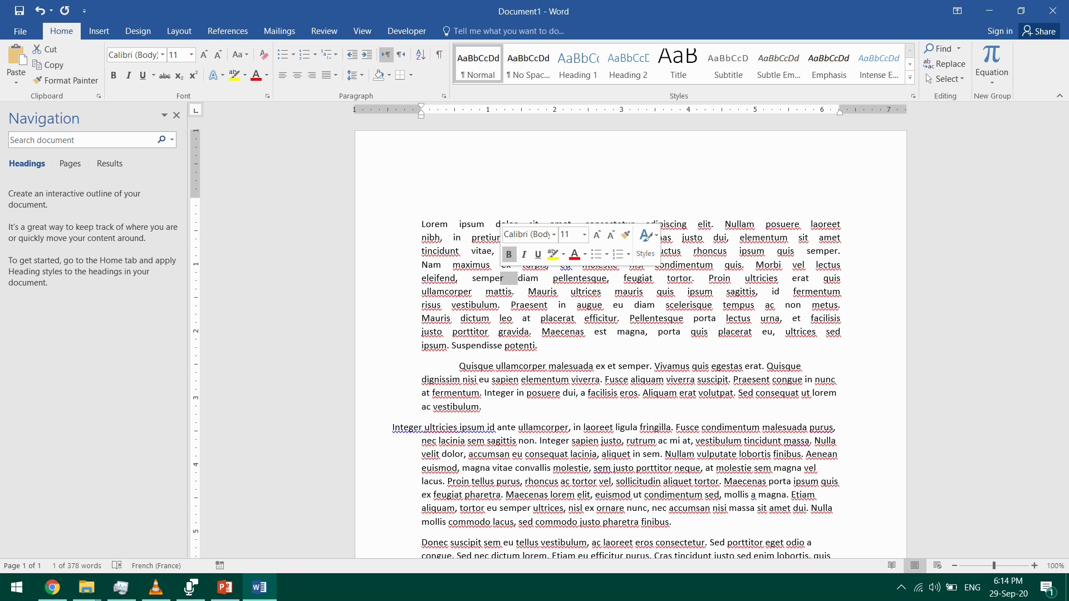
pyautogui.click(508, 379)
pyautogui.click(537, 345)
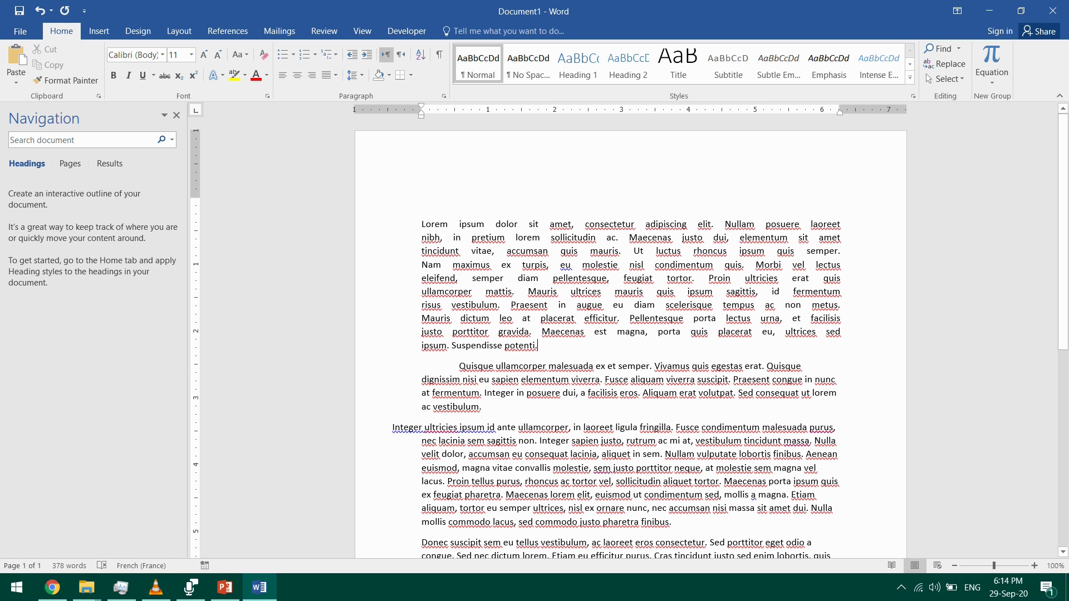
# Shade the second paragraph, starting with "Quisque ullamcorper", in standard orange, and clear all of its formatting.
pyautogui.moveTo(458, 366); pyautogui.dragTo(487, 406)
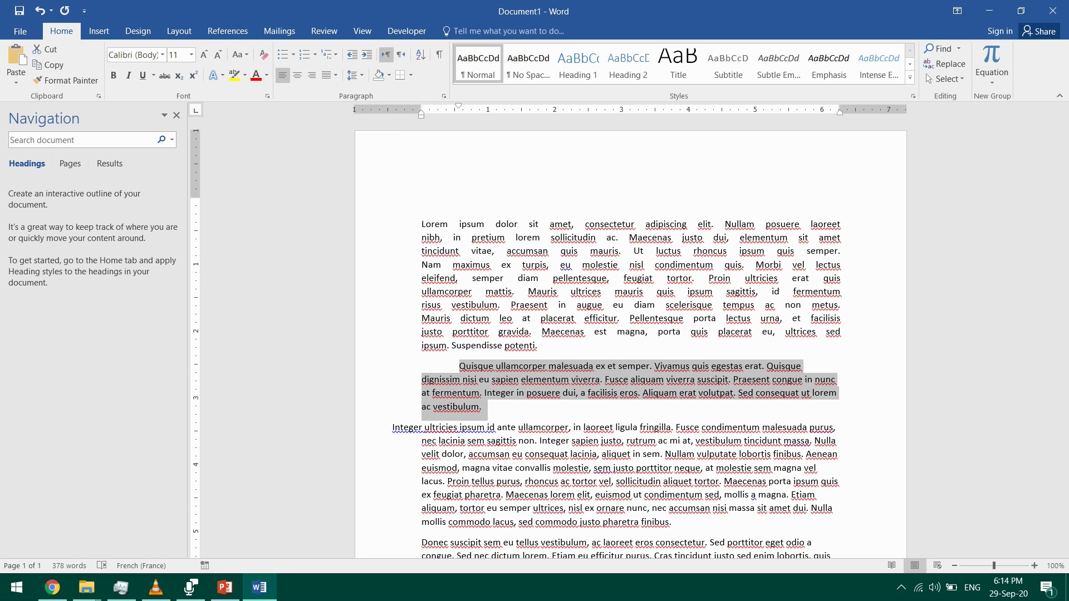
pyautogui.click(388, 74)
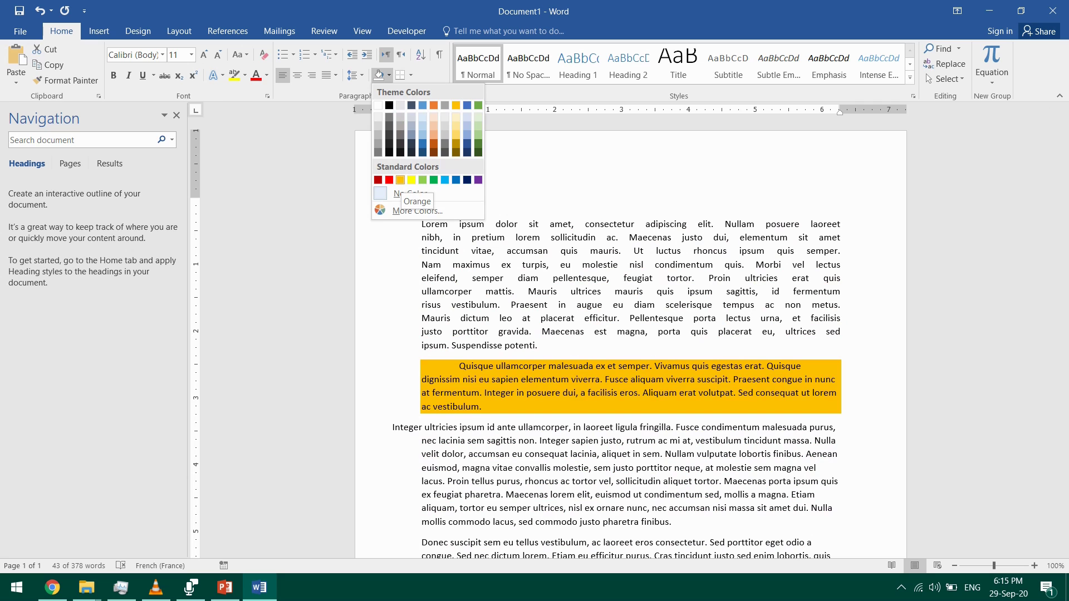
pyautogui.click(400, 180)
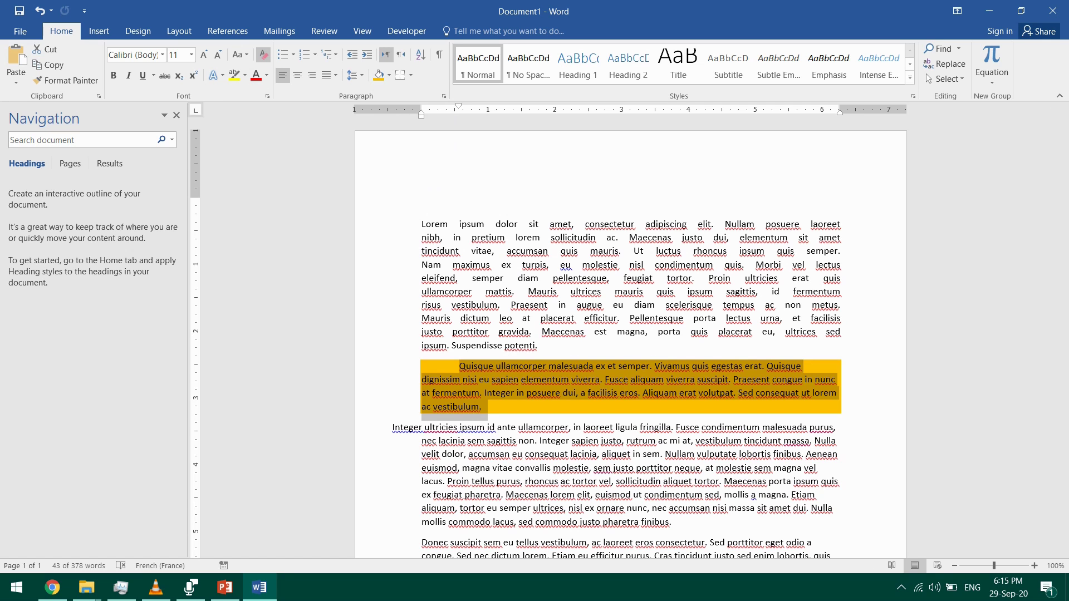
pyautogui.click(263, 54)
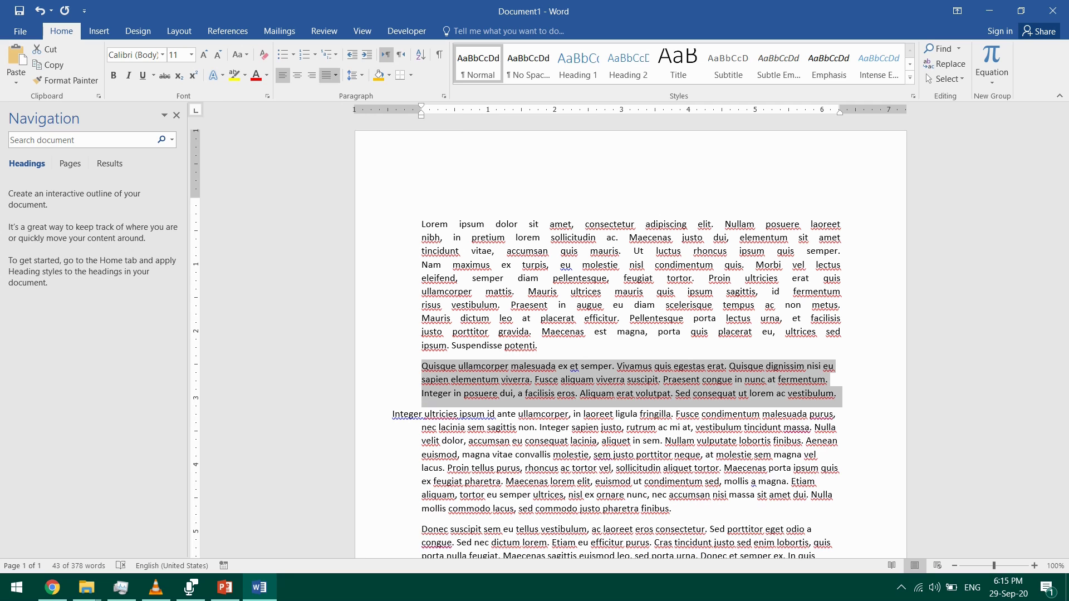
# Try a yellow text highlight on the second paragraph and undo it.
pyautogui.click(233, 75)
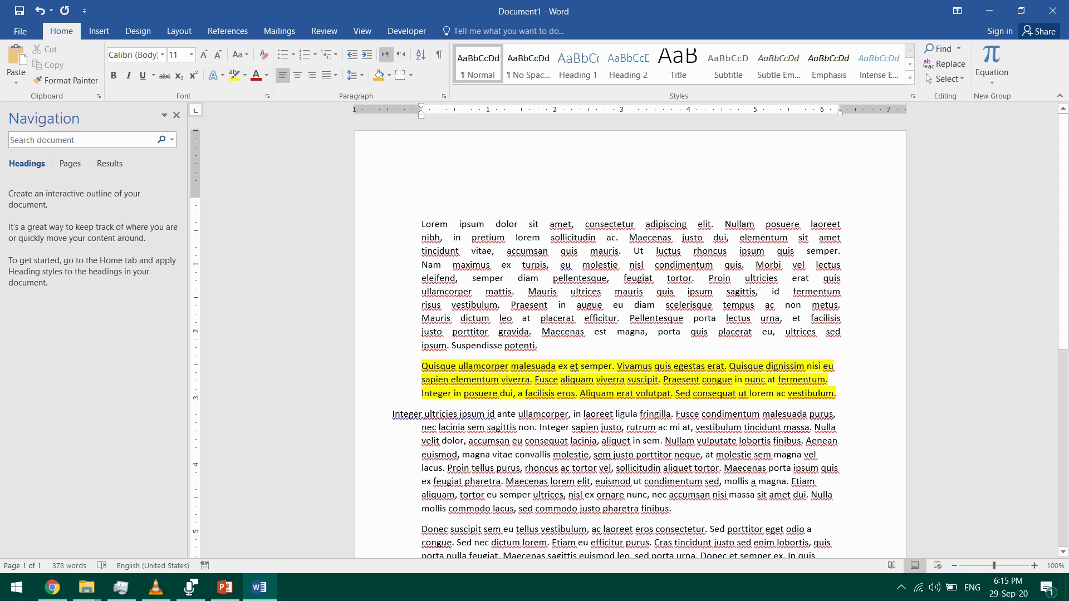
pyautogui.hotkey('ctrl', 'z')
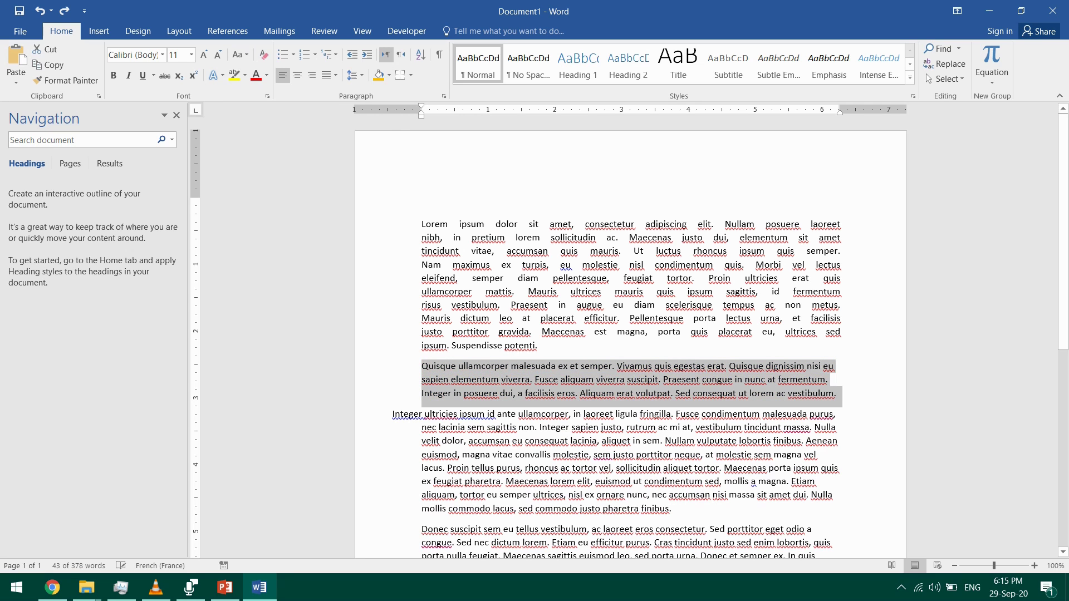
# Apply standard green shading to the second paragraph and deselect it.
pyautogui.click(388, 74)
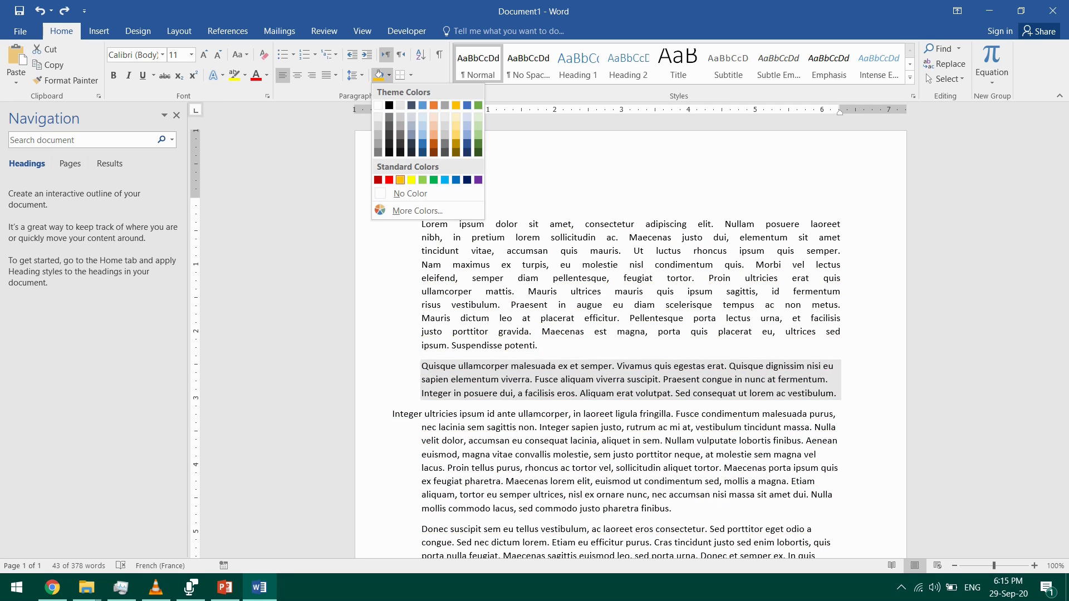
pyautogui.click(433, 180)
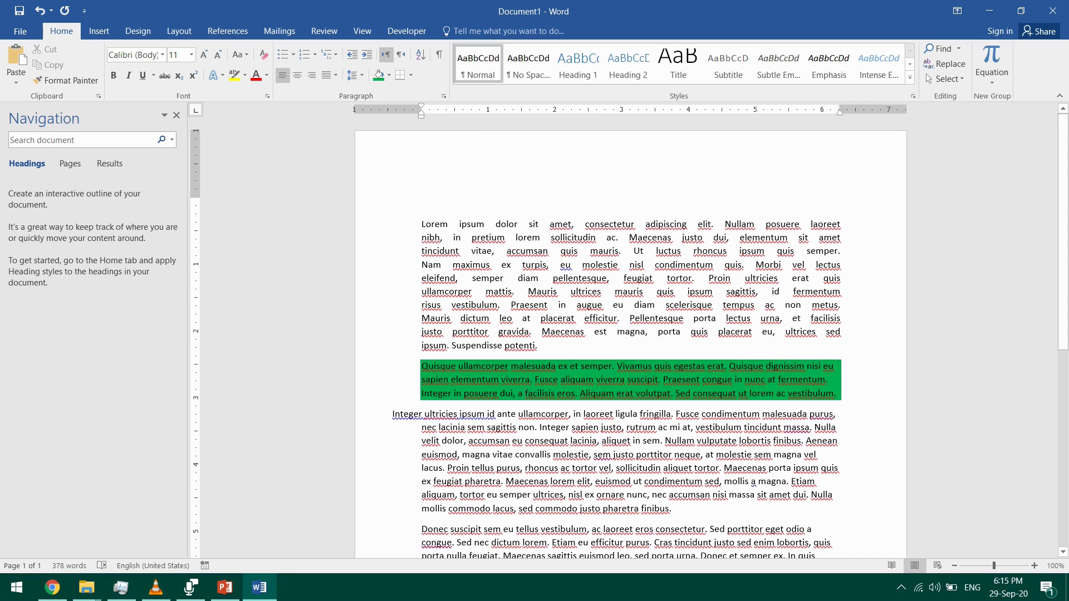
pyautogui.click(470, 454)
# Add a custom top border to the fourth paragraph, starting with "Donec suscipit", in standard green at 3 pt width.
pyautogui.scroll(-4, 470, 454)
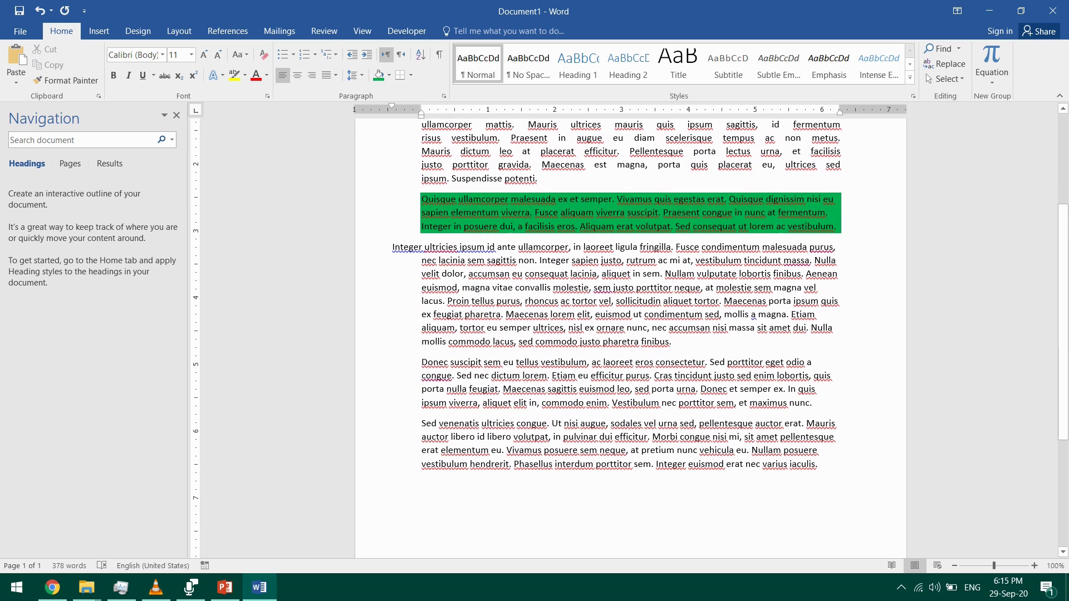
pyautogui.moveTo(422, 362); pyautogui.dragTo(816, 403)
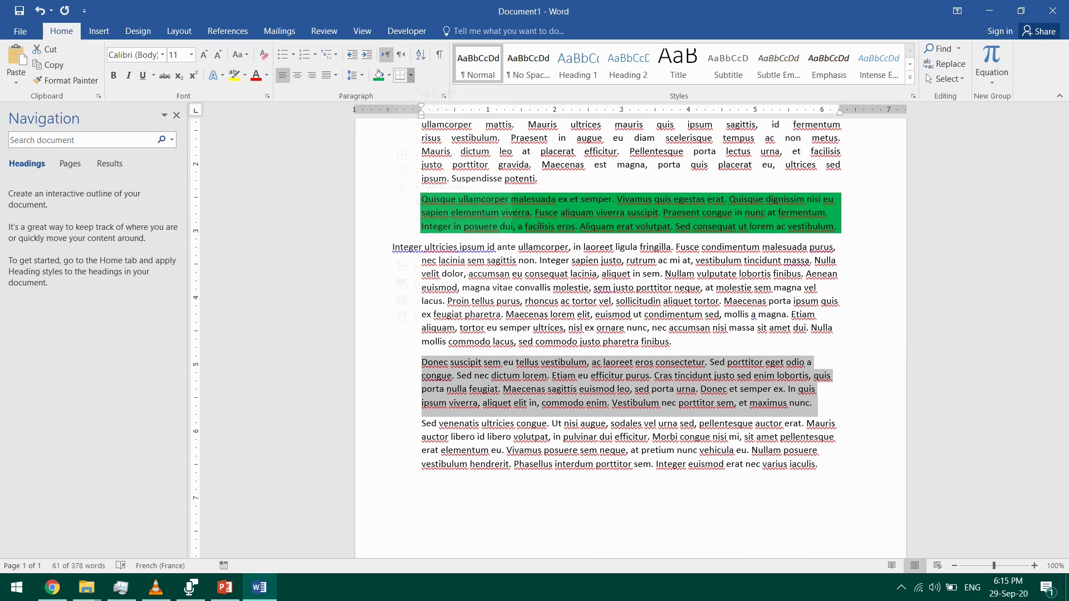
pyautogui.click(411, 75)
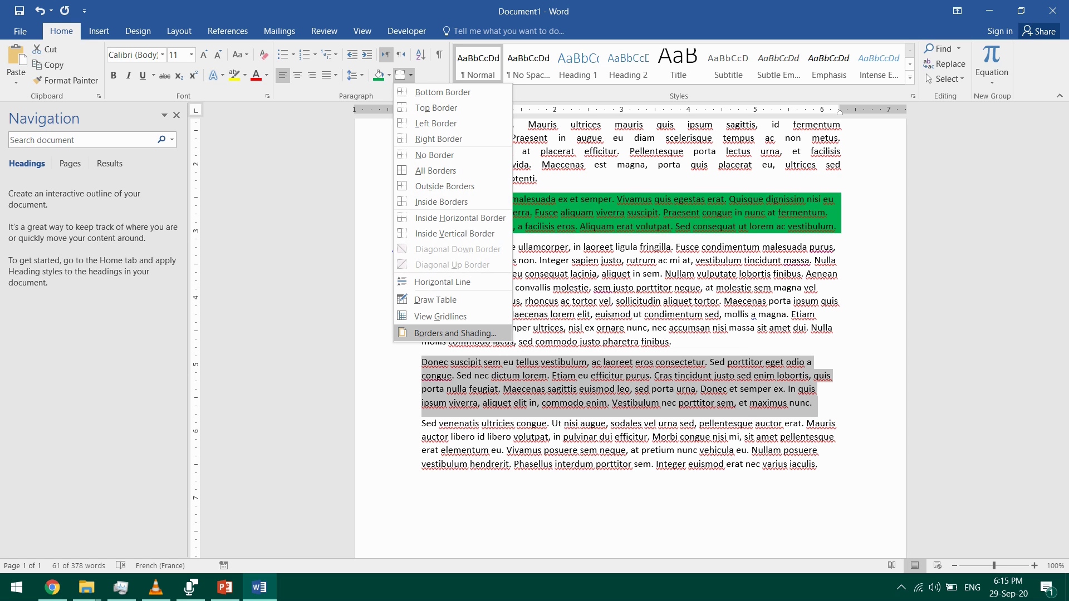
pyautogui.click(454, 333)
pyautogui.moveTo(482, 139)
pyautogui.mouseDown()
pyautogui.moveTo(170, 137)
pyautogui.moveTo(746, 135)
pyautogui.moveTo(845, 155)
pyautogui.moveTo(847, 174)
pyautogui.moveTo(675, 182)
pyautogui.moveTo(615, 158)
pyautogui.moveTo(795, 156)
pyautogui.mouseUp()
pyautogui.click(806, 329)
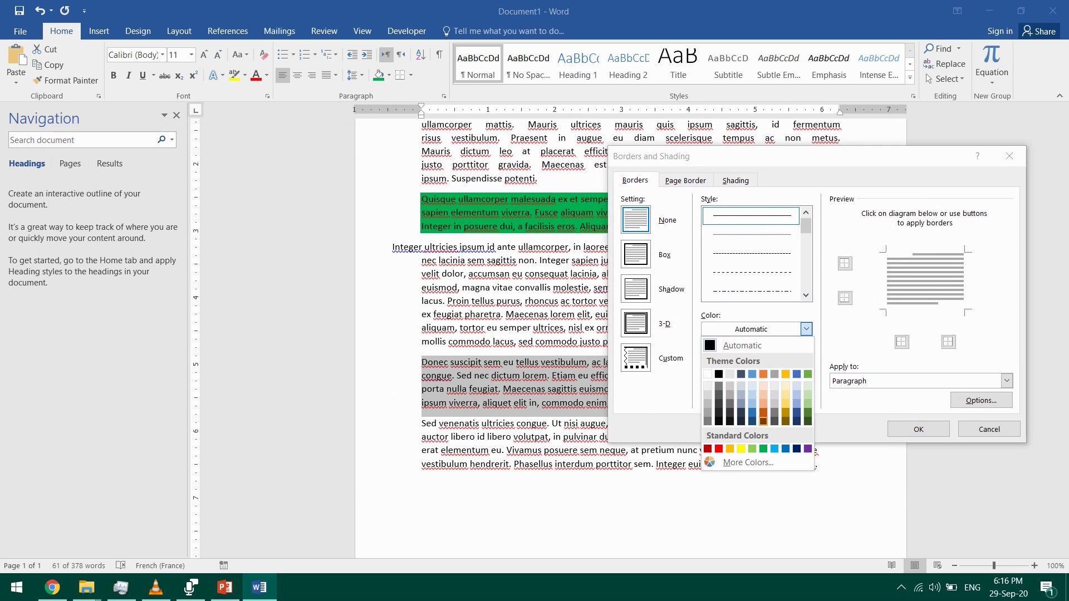
pyautogui.click(763, 448)
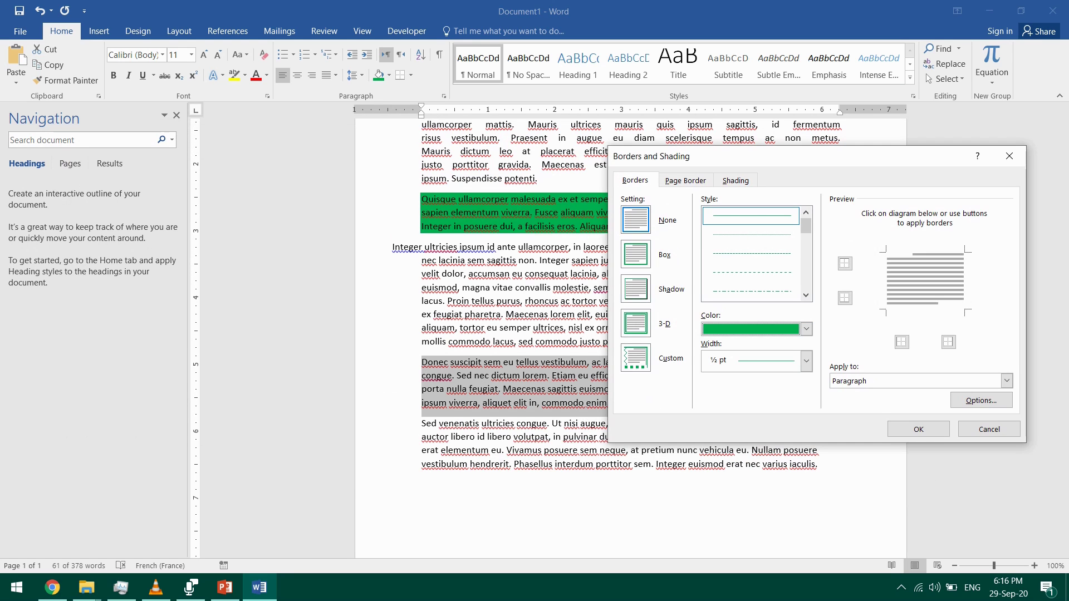
pyautogui.click(806, 361)
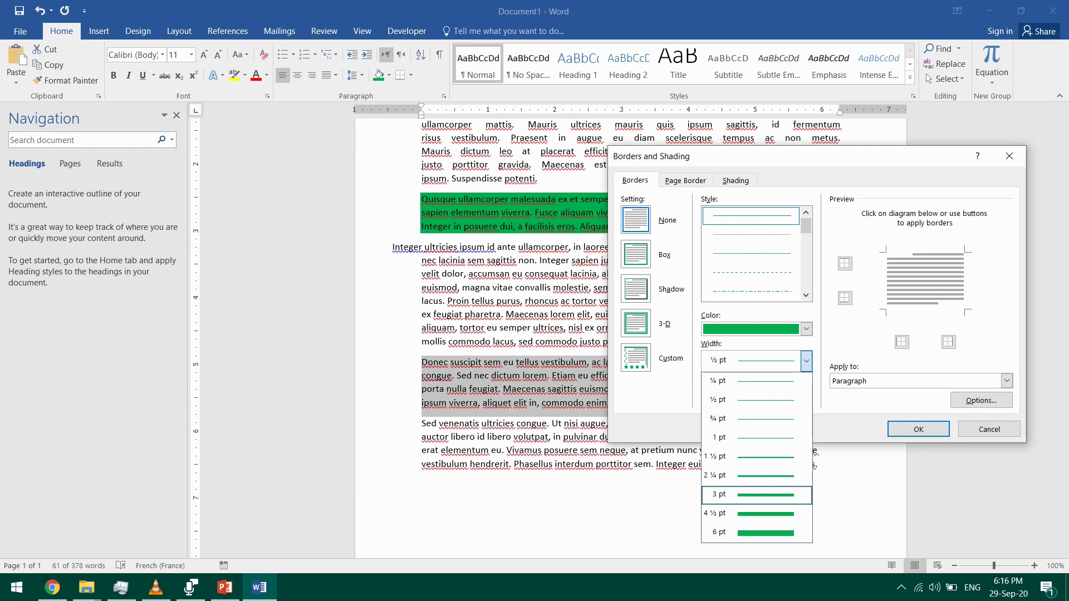
pyautogui.click(757, 494)
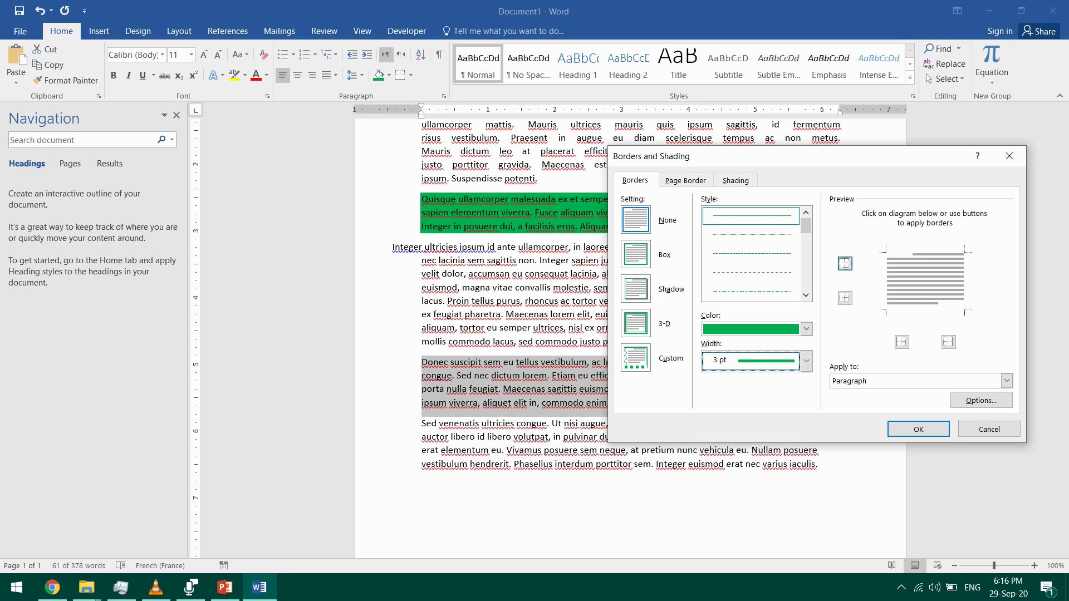
pyautogui.click(845, 263)
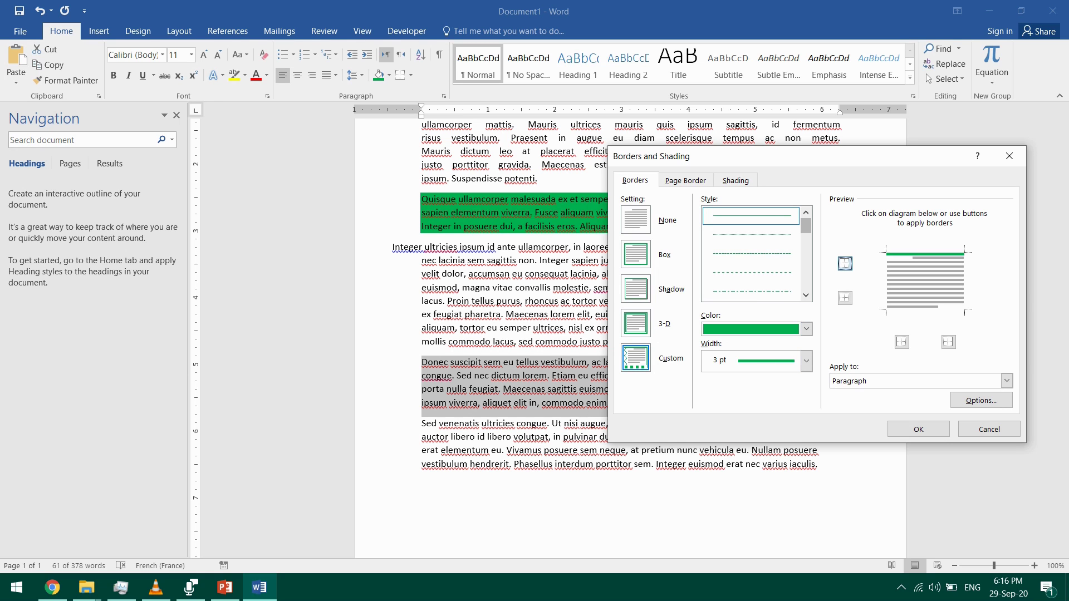
# Add left and right borders in standard red at 3 pt width to the same paragraph.
pyautogui.click(806, 328)
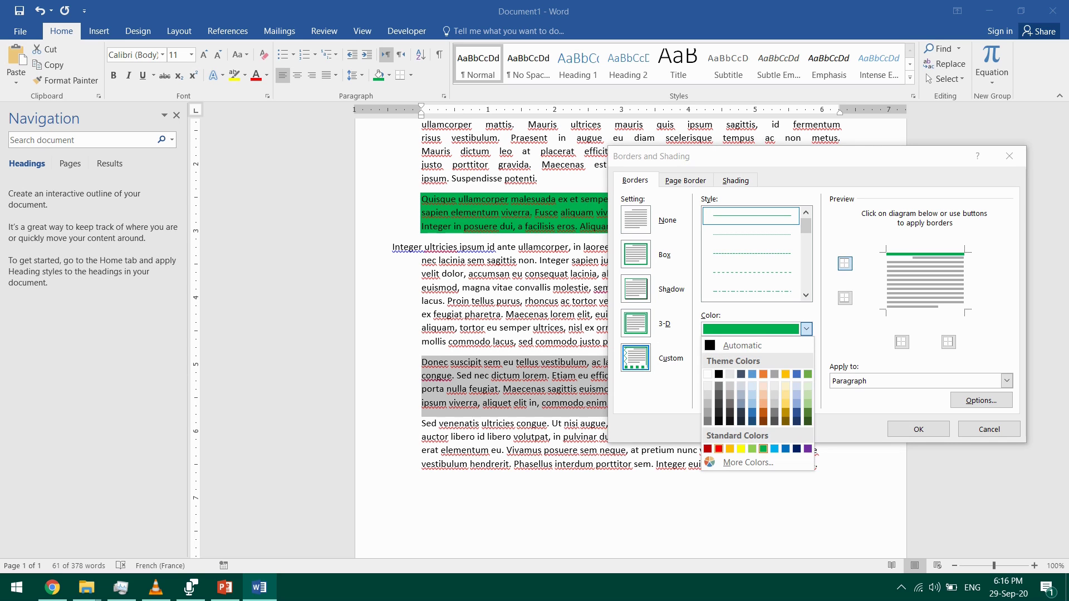
pyautogui.click(718, 448)
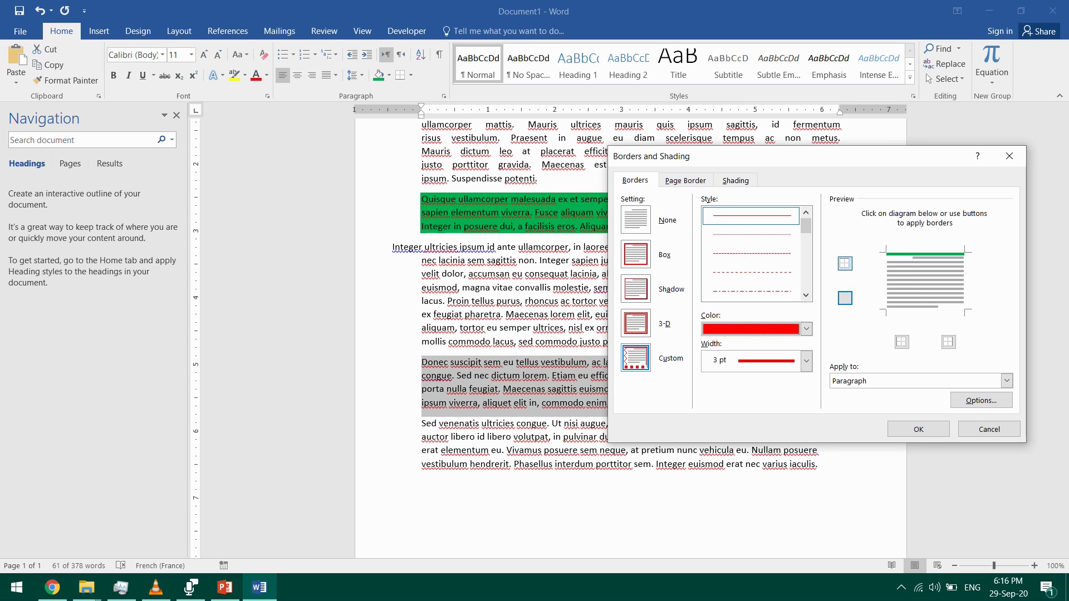
pyautogui.click(901, 342)
pyautogui.click(948, 341)
pyautogui.press('space')
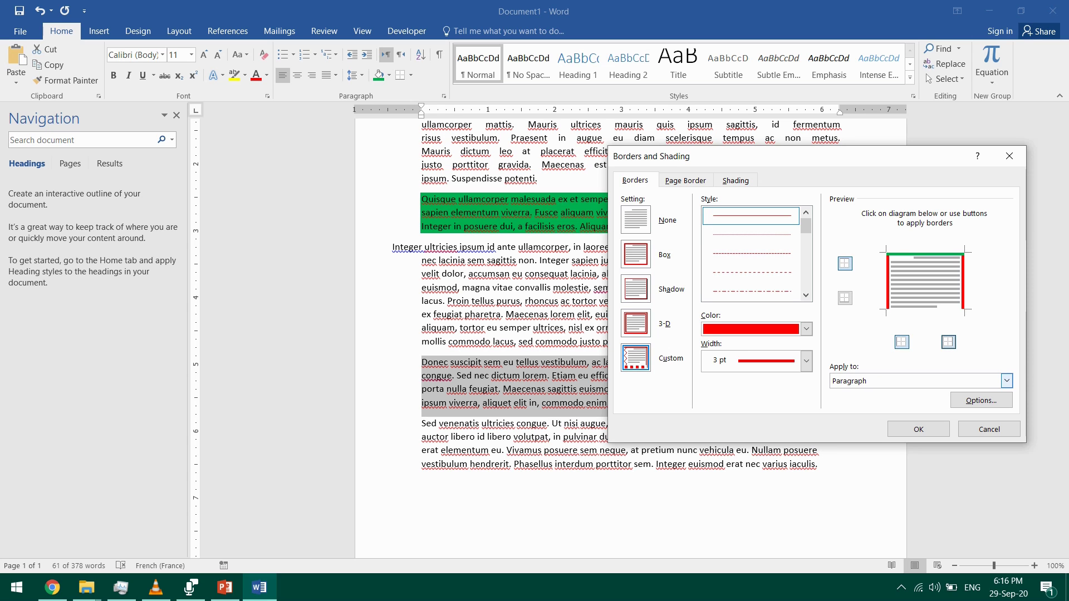
# Add a bottom border in black at ¼ pt width to the same paragraph.
pyautogui.click(806, 328)
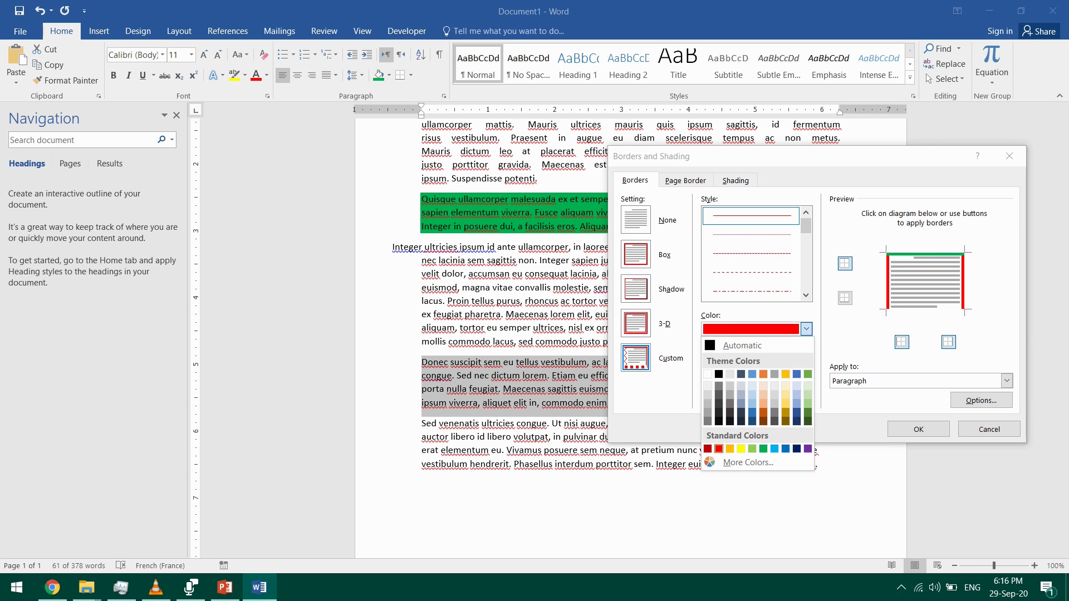
pyautogui.click(719, 374)
pyautogui.click(806, 361)
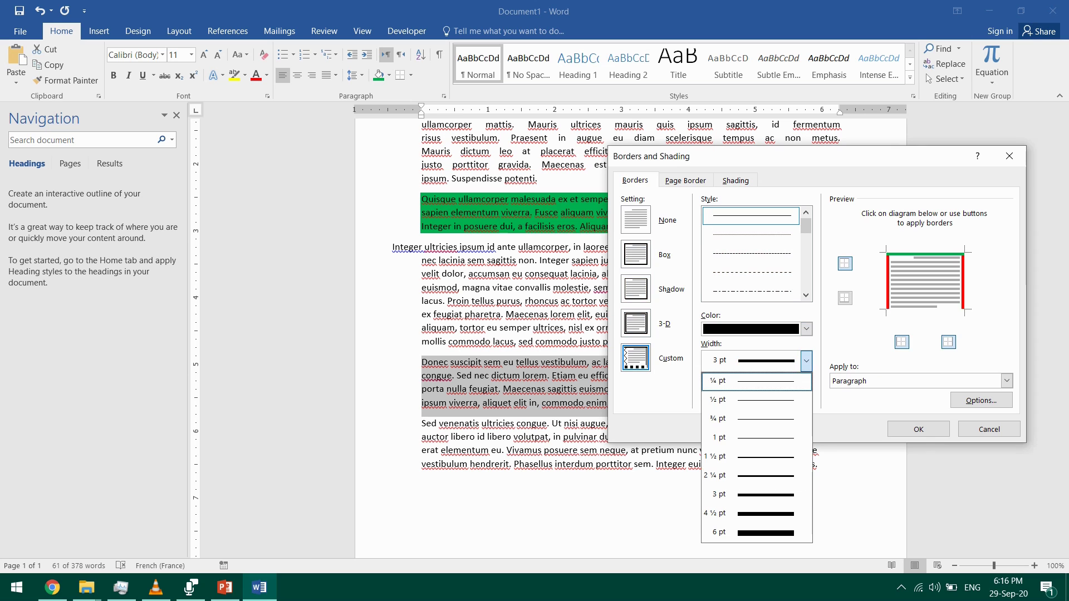
pyautogui.press('Up')
pyautogui.press('Return')
pyautogui.click(844, 297)
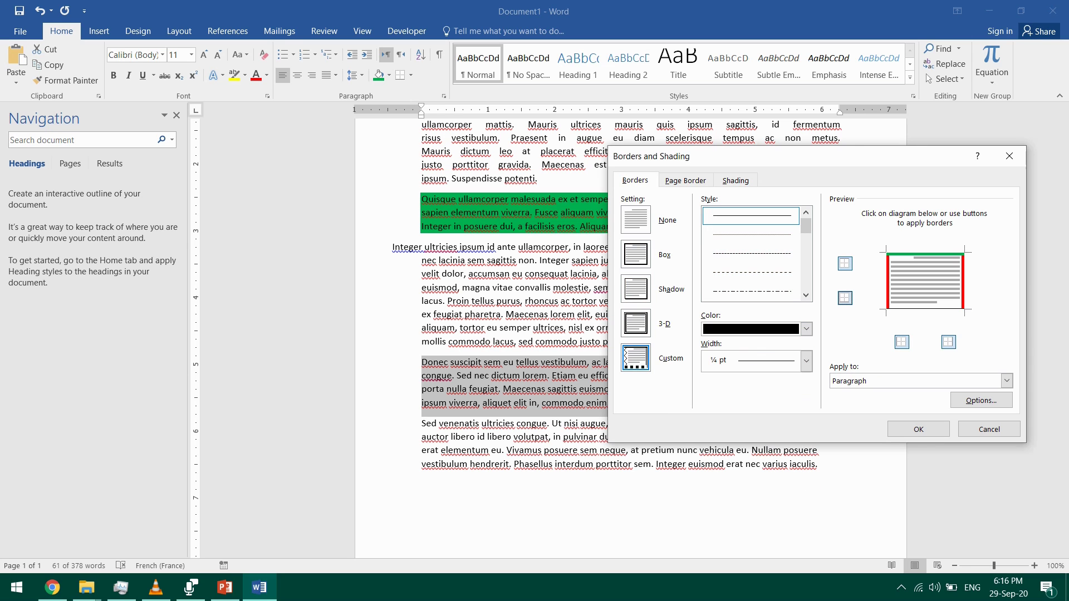
# Keep the custom borders applied to the paragraph, confirm them, and deselect the paragraph to inspect the bordered text.
pyautogui.click(1005, 380)
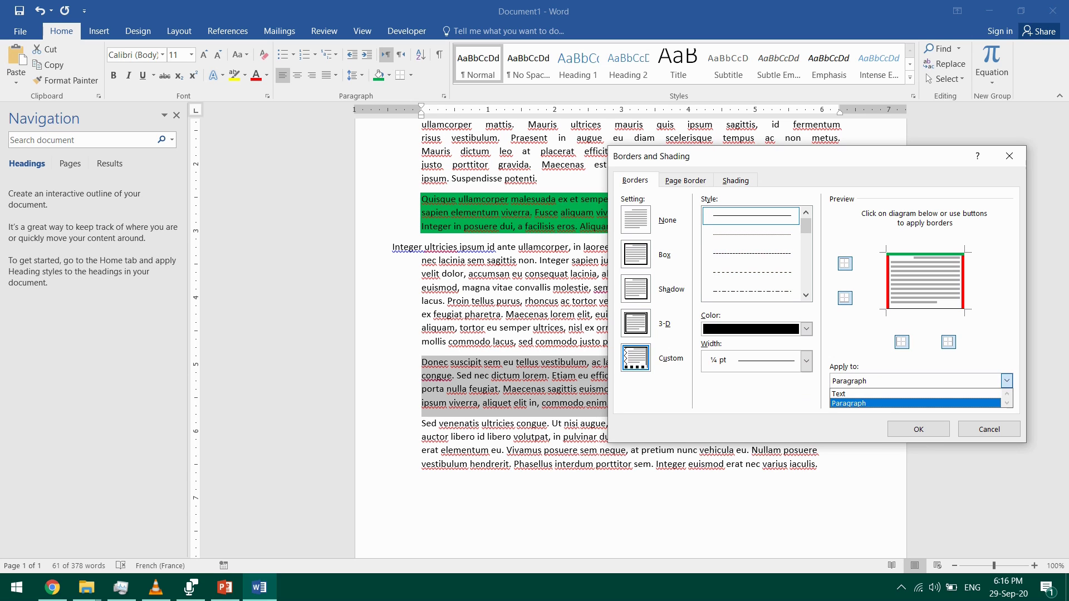
pyautogui.press('Down')
pyautogui.press('Return')
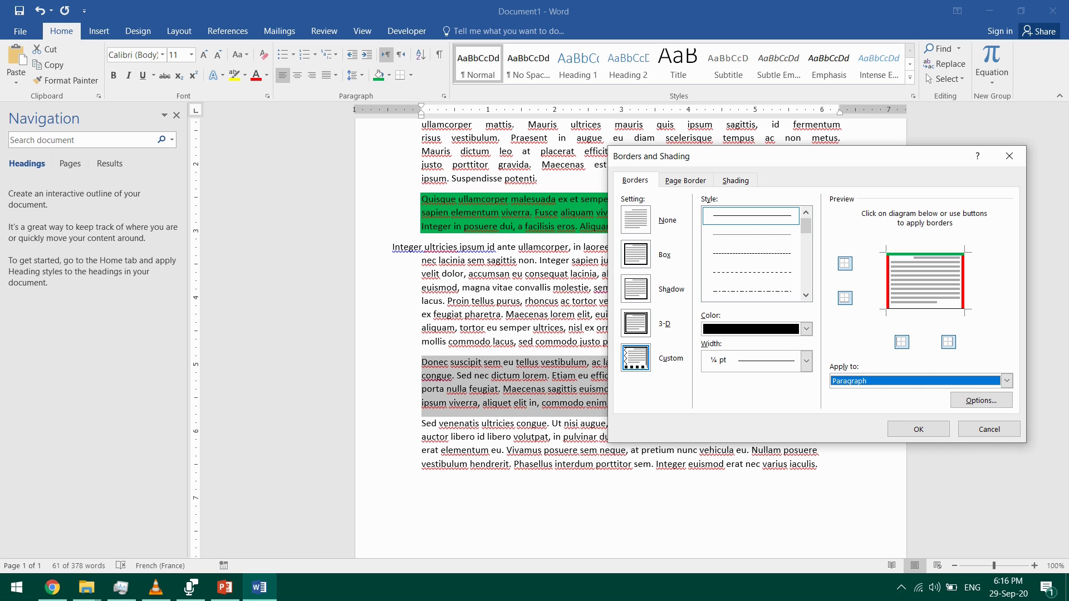
pyautogui.click(918, 429)
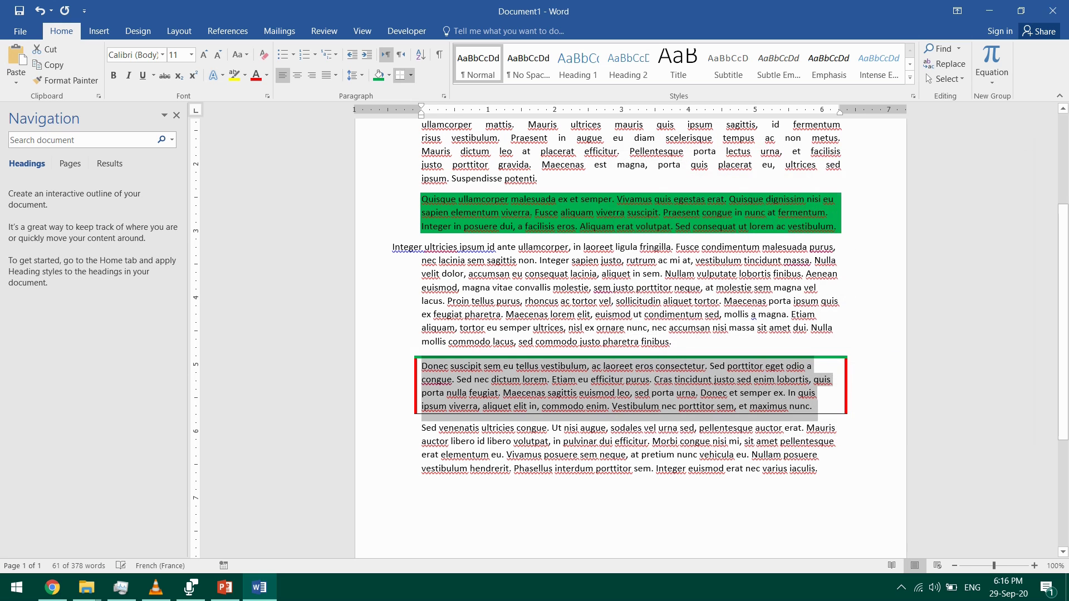
pyautogui.click(660, 441)
pyautogui.moveTo(451, 365); pyautogui.dragTo(676, 393)
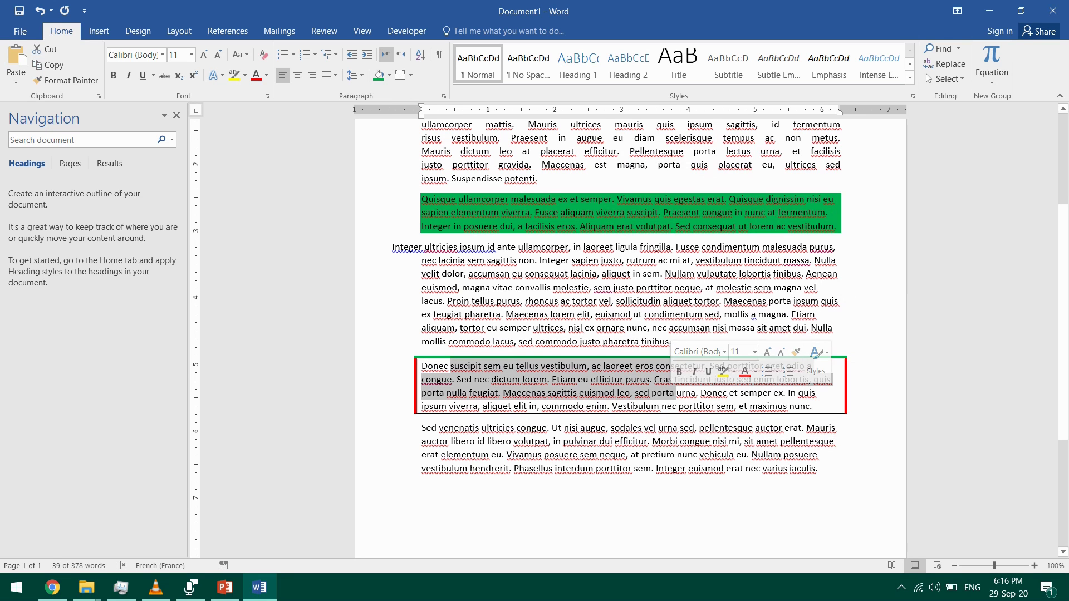
# Set the line spacing of the third paragraph, starting with "Integer ultricies", to 1.5 and check the spacing setting.
pyautogui.tripleClick(676, 314)
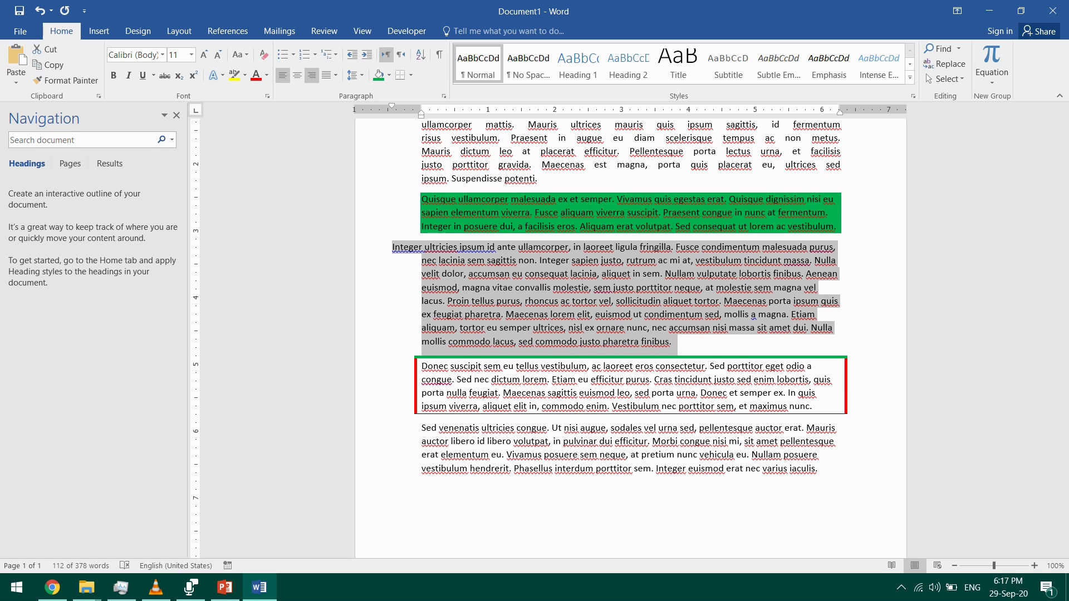
pyautogui.click(355, 75)
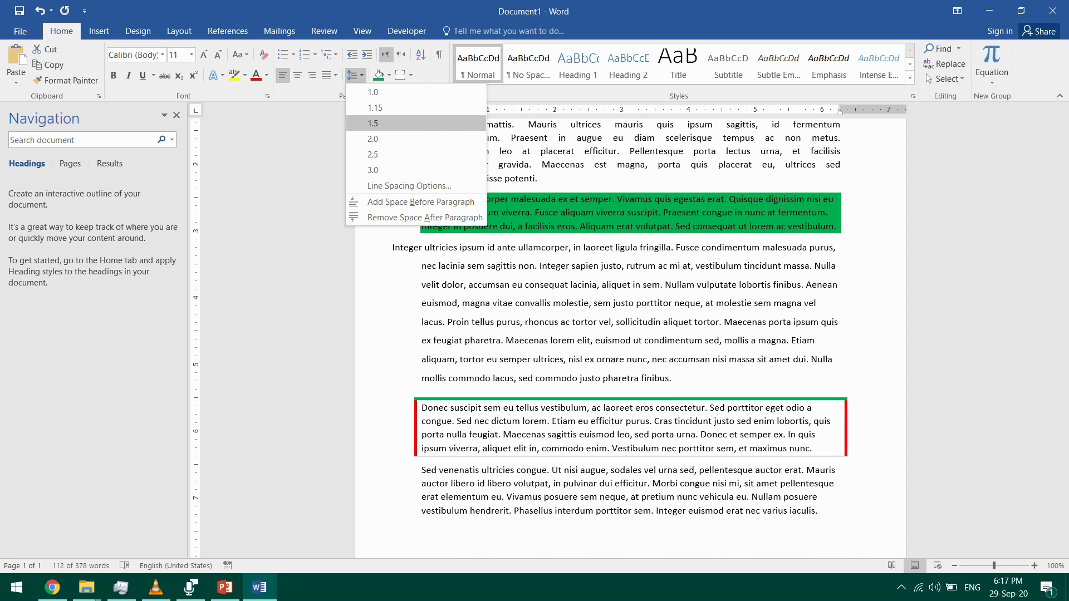
pyautogui.click(372, 123)
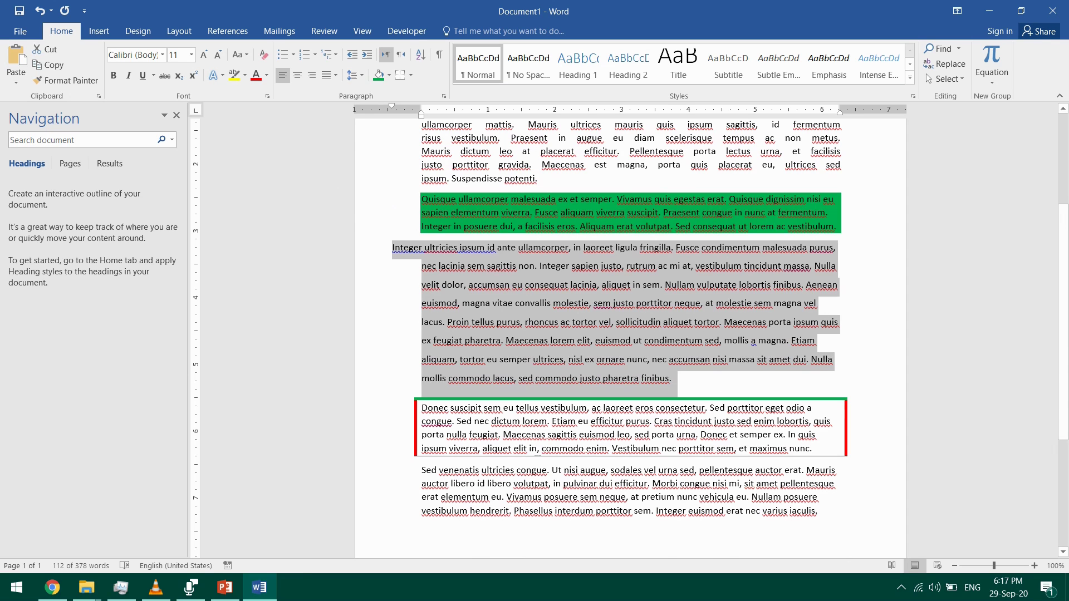
pyautogui.click(567, 377)
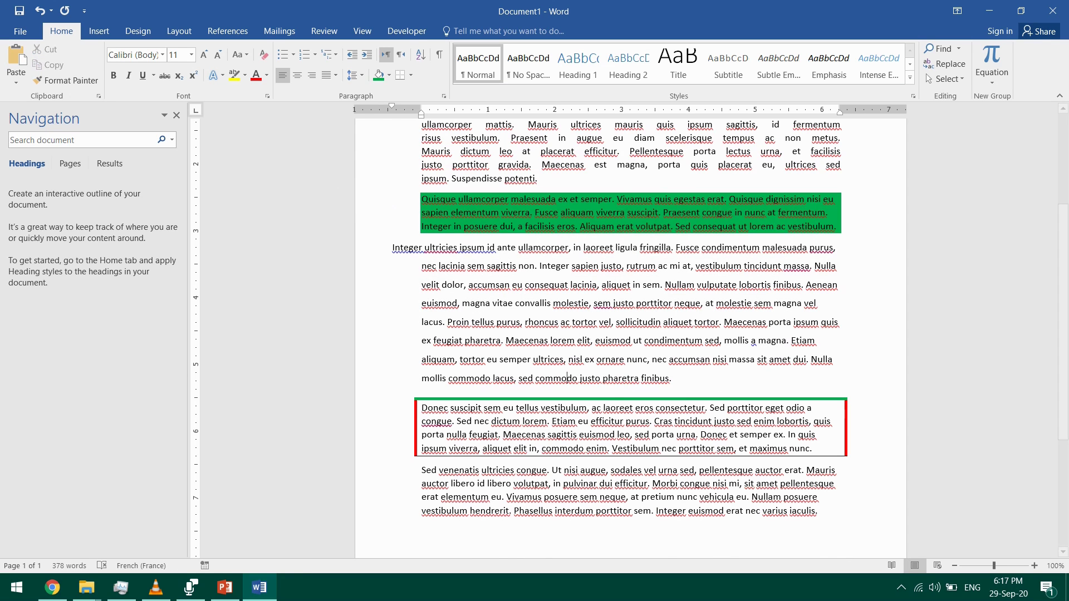
pyautogui.click(356, 75)
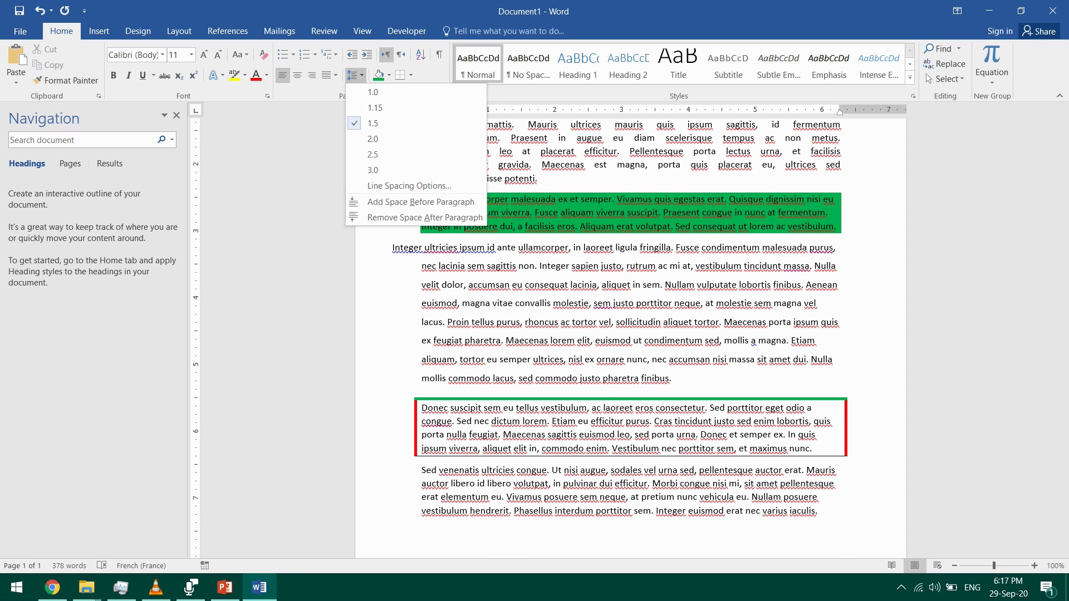
pyautogui.press('Escape')
# Try to remove the space after the first paragraph, starting with "Lorem ipsum".
pyautogui.click(537, 178)
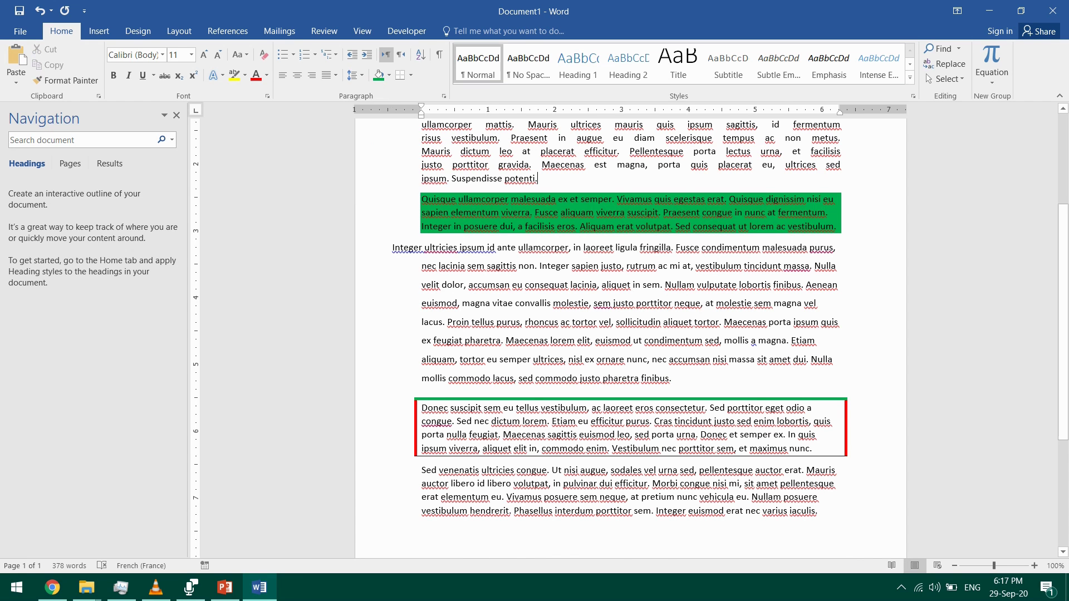
pyautogui.scroll(3, 630, 338)
pyautogui.moveTo(422, 158); pyautogui.dragTo(569, 225)
pyautogui.moveTo(510, 299); pyautogui.dragTo(574, 326)
pyautogui.click(542, 265)
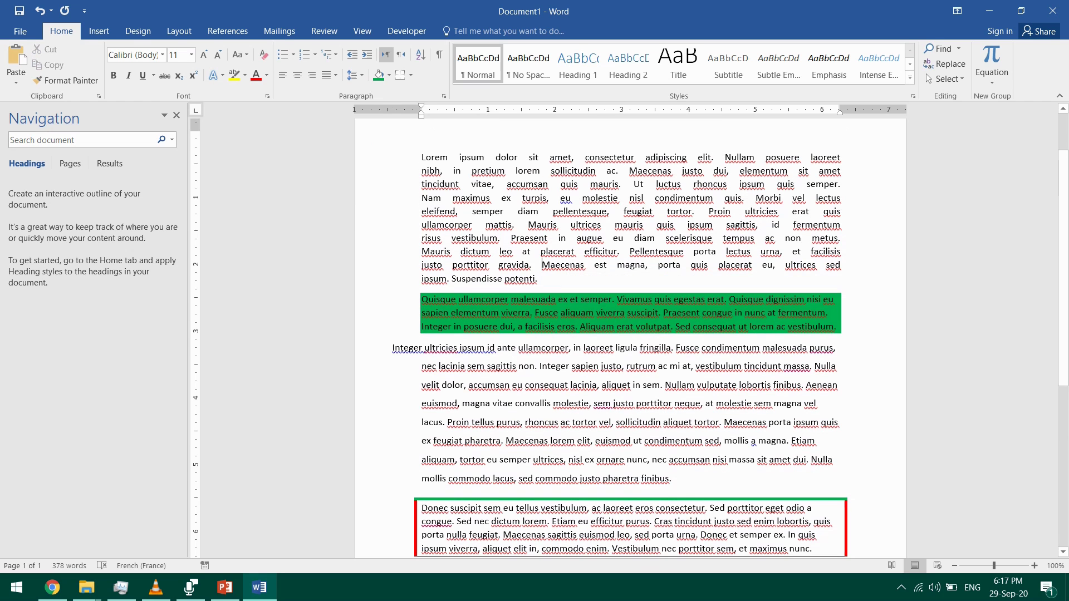
pyautogui.click(356, 75)
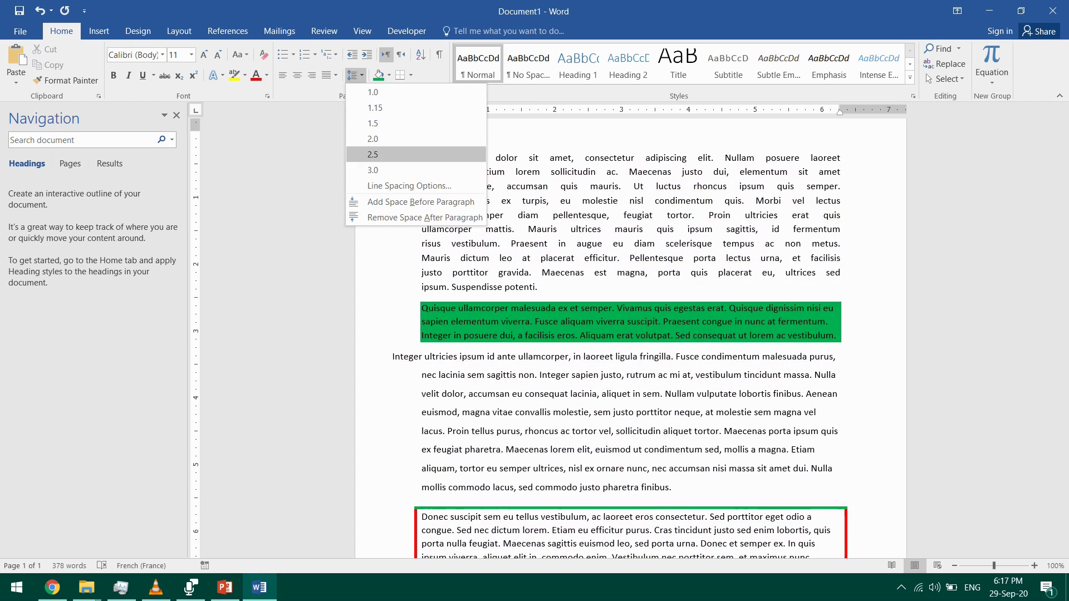
pyautogui.click(423, 217)
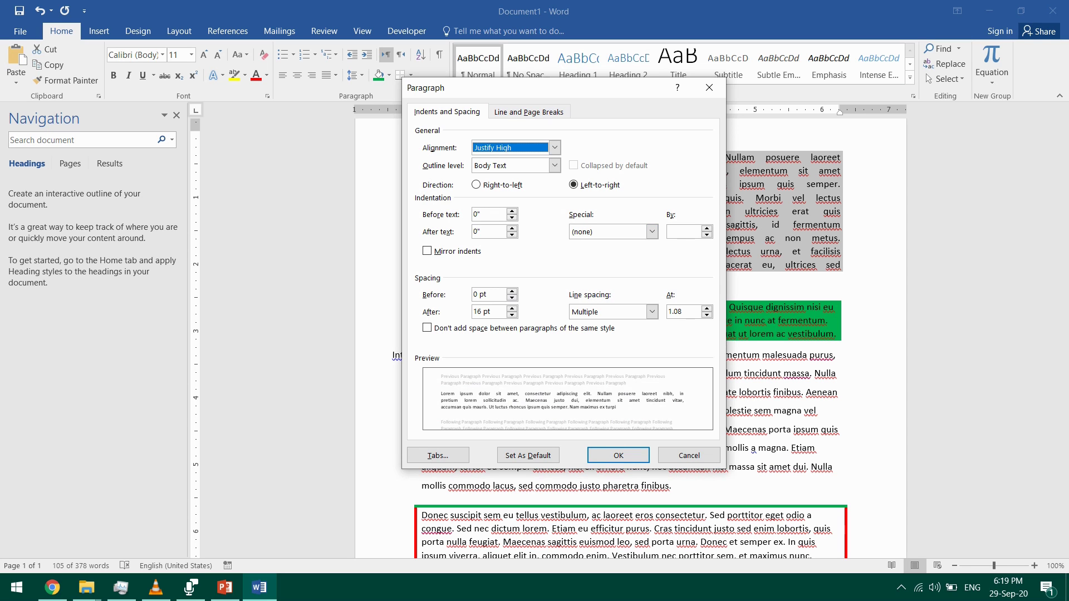
# Give the first paragraph a special first line indent of 1" in the paragraph settings.
pyautogui.click(651, 231)
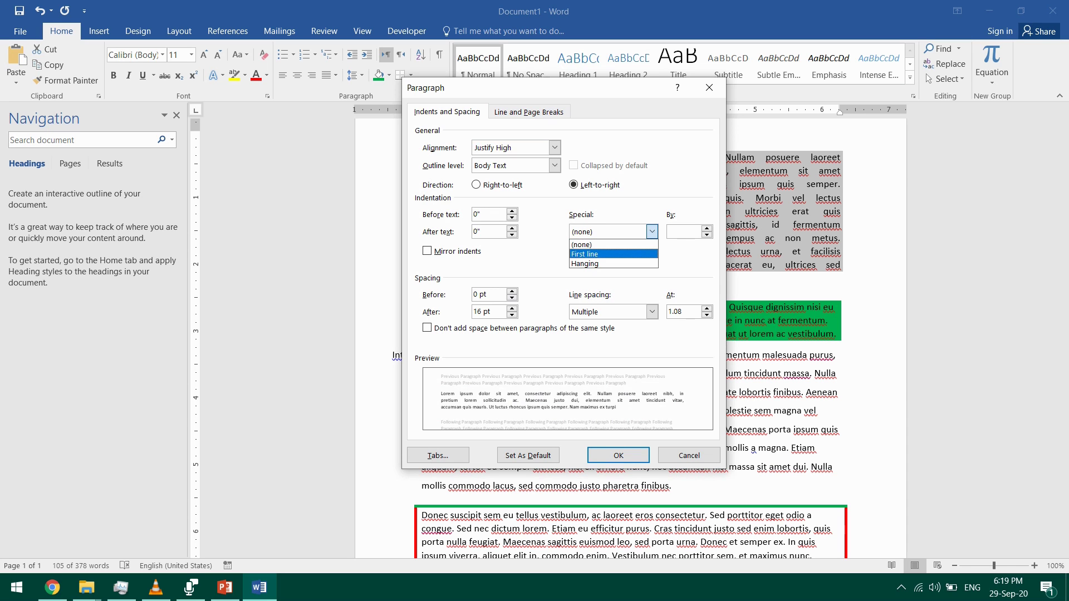
pyautogui.click(612, 254)
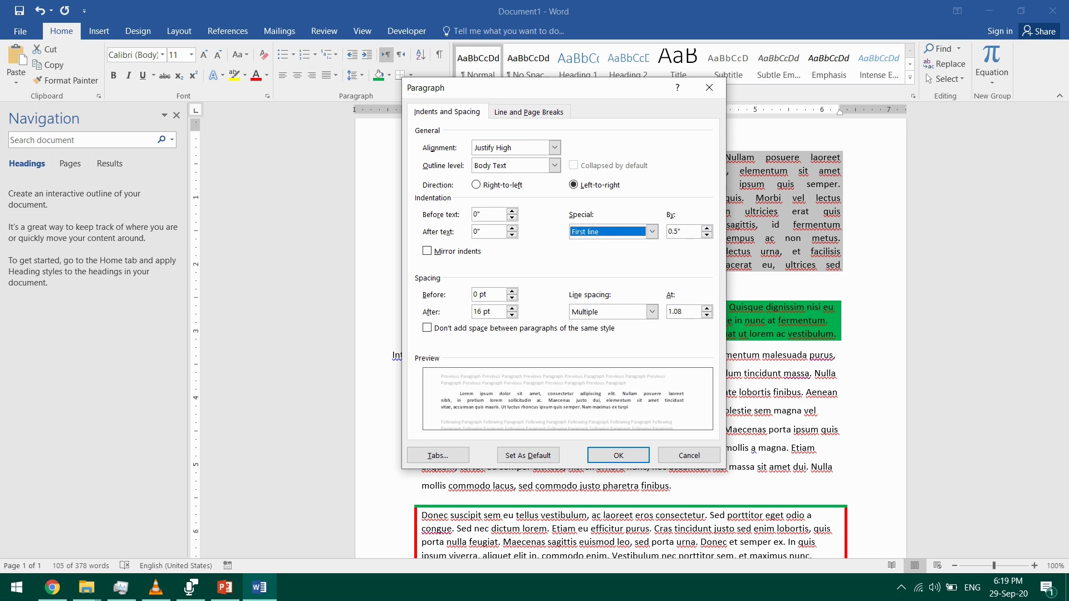
pyautogui.press('Tab')
pyautogui.write('1"')
# Set the first paragraph's indentation before text to 0.5" and apply the paragraph settings.
pyautogui.click(486, 214)
pyautogui.click(512, 211)
pyautogui.click(511, 211)
pyautogui.click(511, 211)
pyautogui.click(511, 211)
pyautogui.click(512, 211)
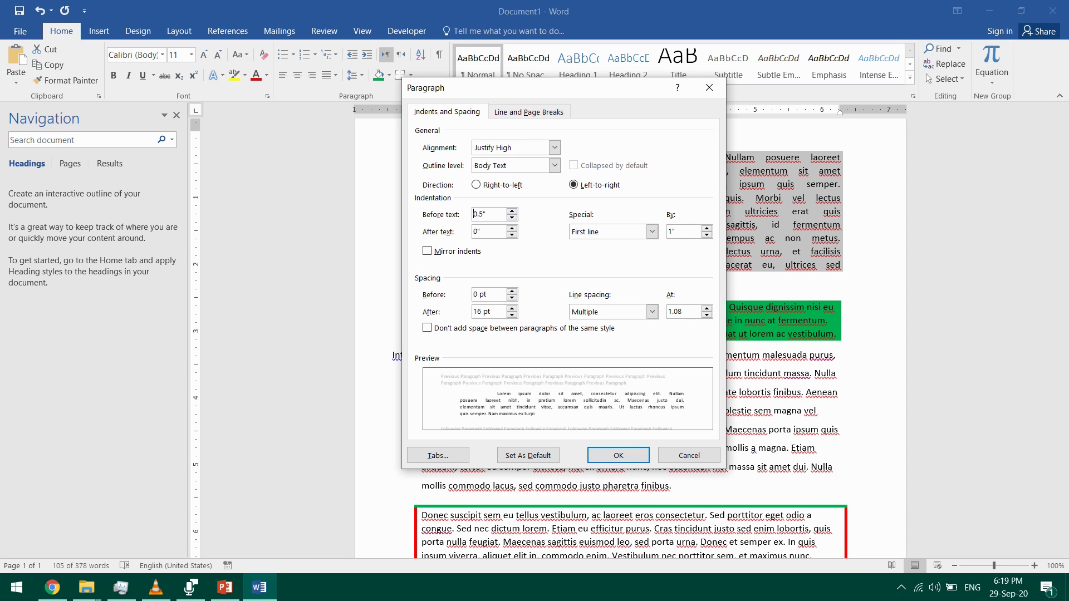
pyautogui.click(618, 455)
pyautogui.click(618, 251)
# Review the indented first paragraph and the line and page break options in its paragraph settings.
pyautogui.moveTo(521, 157); pyautogui.dragTo(625, 292)
pyautogui.click(443, 96)
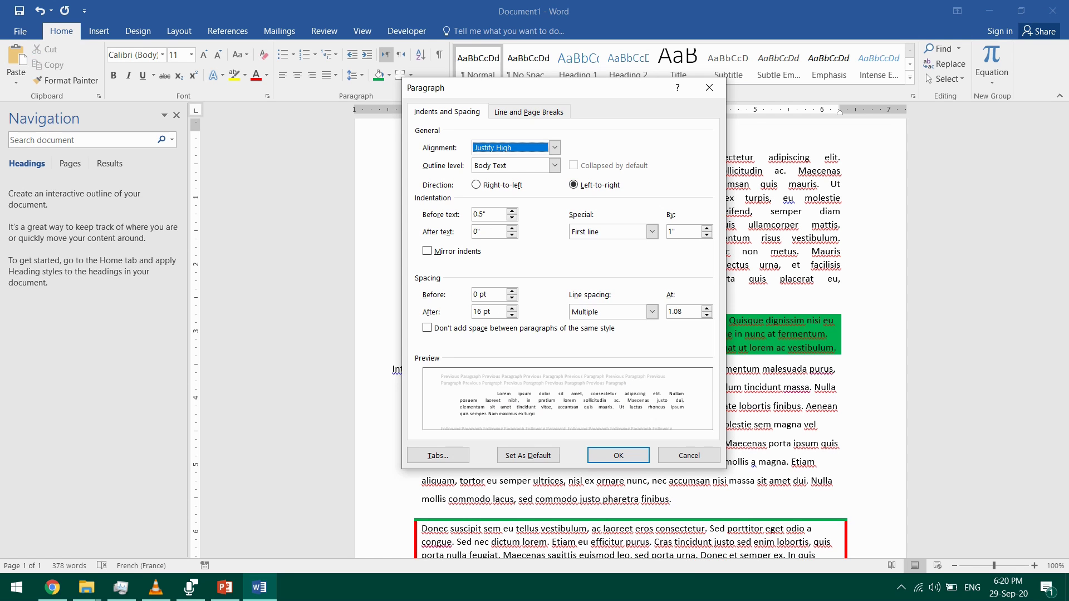
pyautogui.click(529, 111)
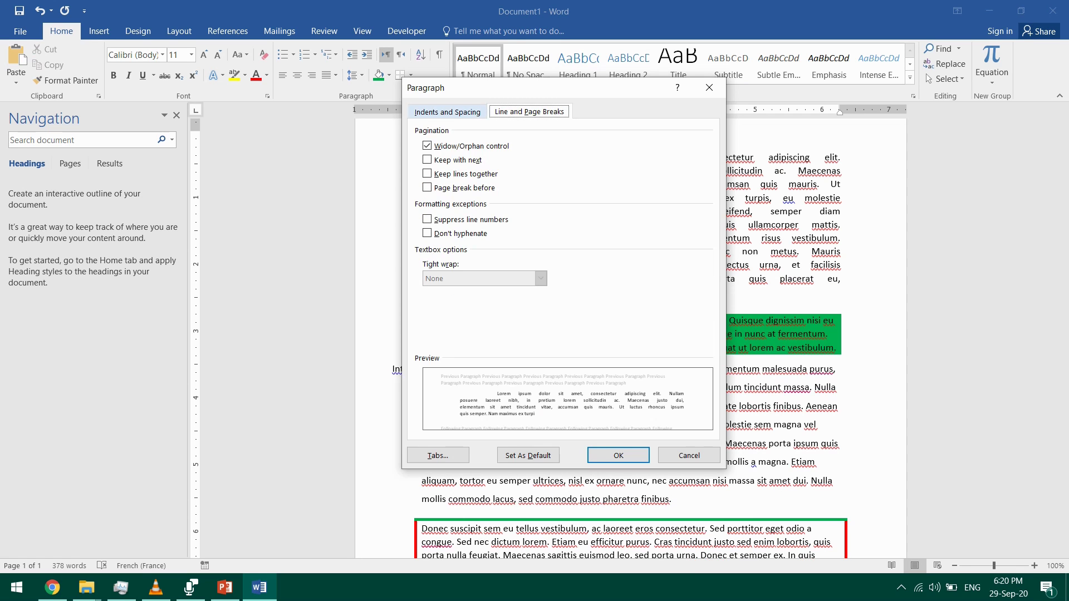
pyautogui.click(446, 112)
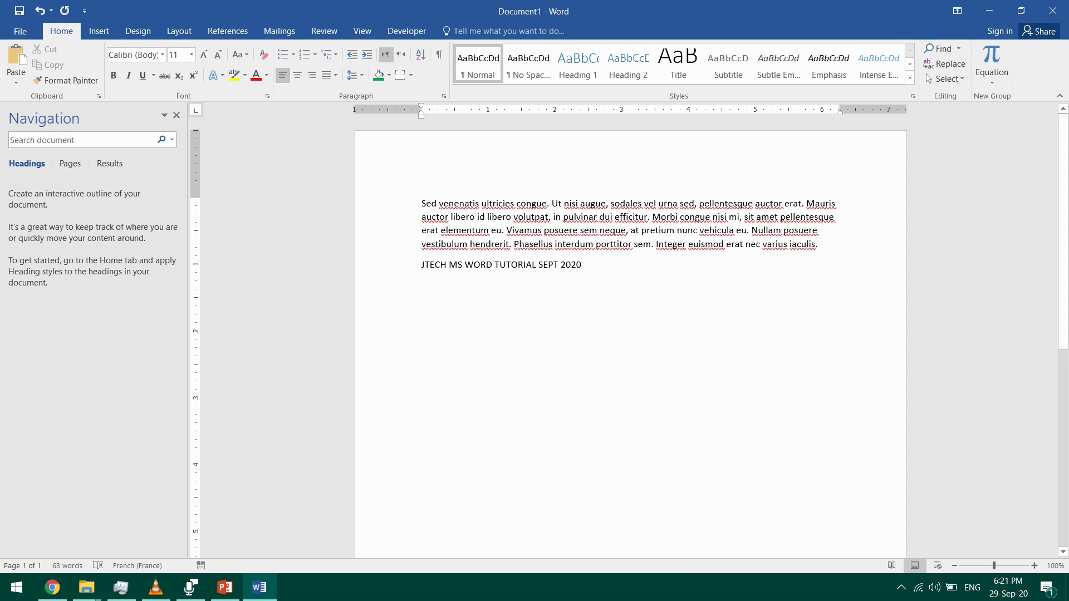
# Insert a tab before "ultricies congue" and another before "Ut nisi augue" in the first line of the "Sed venenatis" paragraph.
pyautogui.press('Tab')
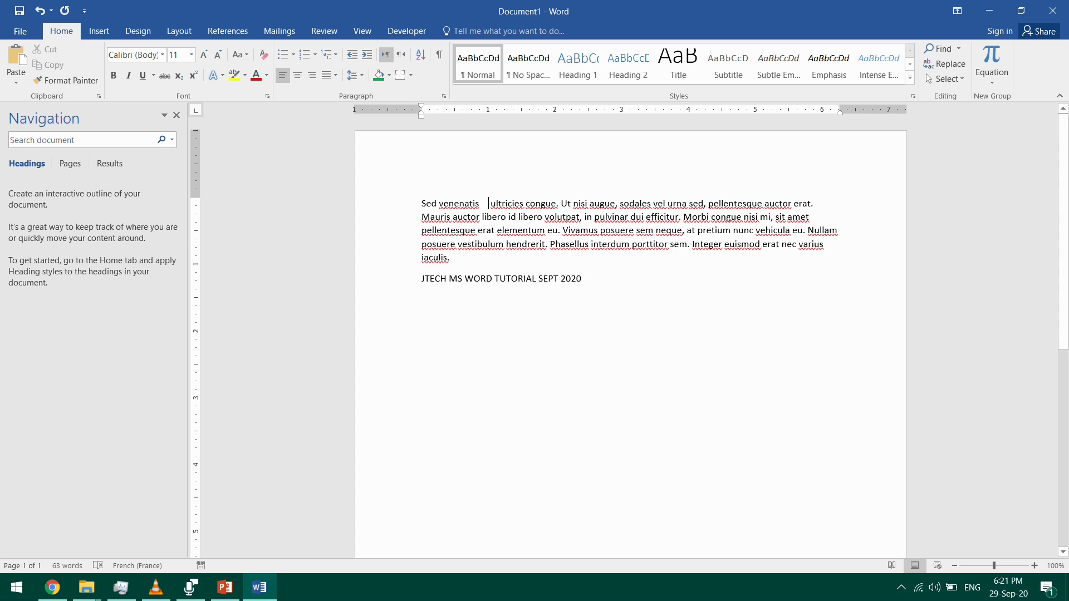
pyautogui.press('Tab')
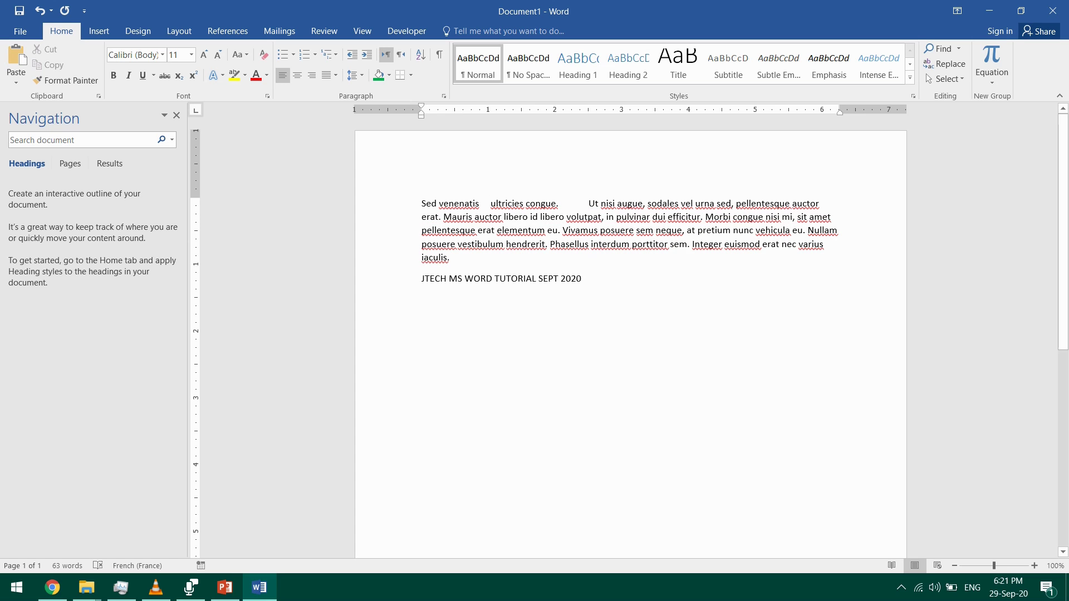
# Try inserting a tab inside the word "auctor" in the second line of the "Sed venenatis" paragraph.
pyautogui.click(484, 217)
pyautogui.press('Tab')
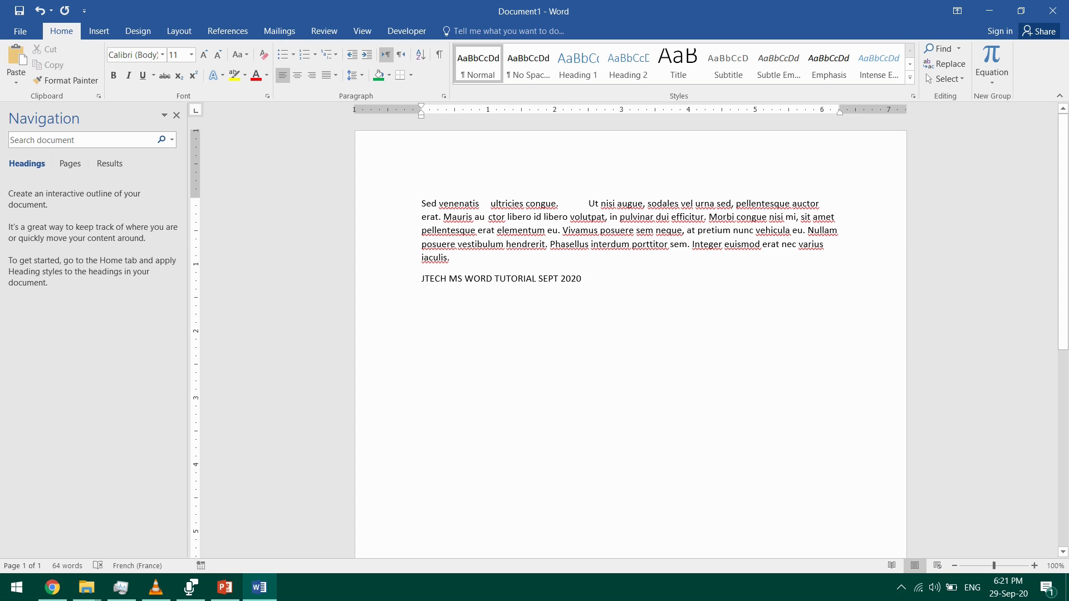
pyautogui.press('BackSpace')
pyautogui.press('Right')
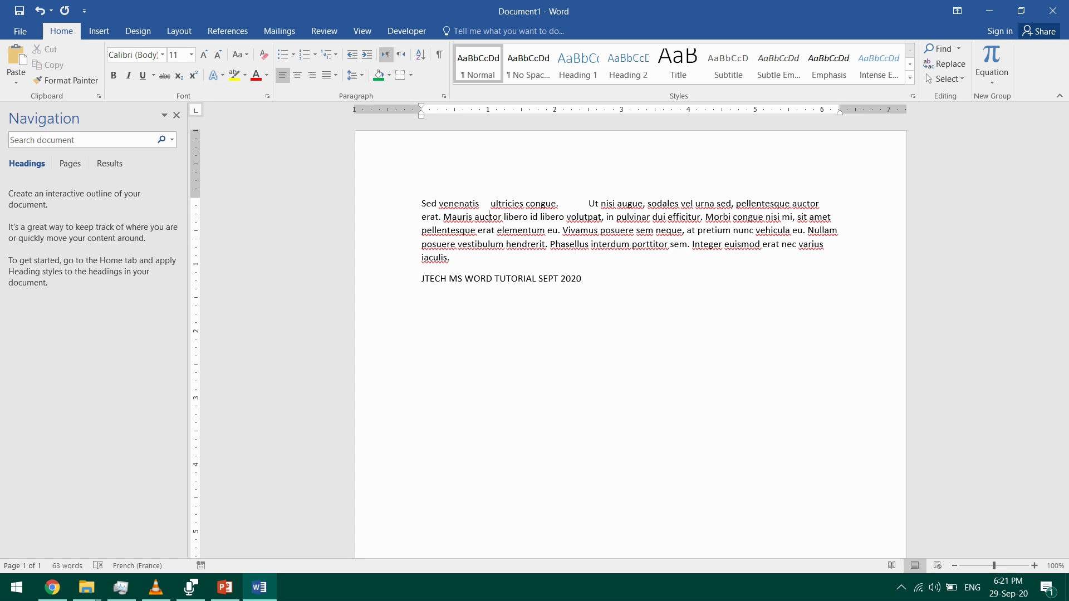
pyautogui.press('Tab')
pyautogui.press('BackSpace')
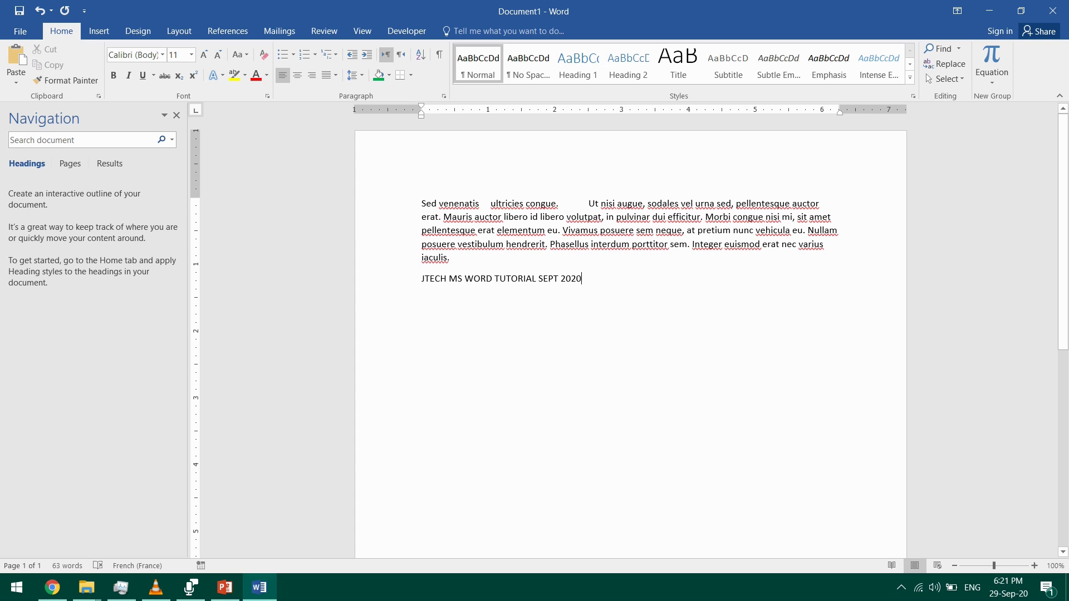
# Delete the whole "Sed venenatis" paragraph.
pyautogui.tripleClick(440, 204)
pyautogui.press('Delete')
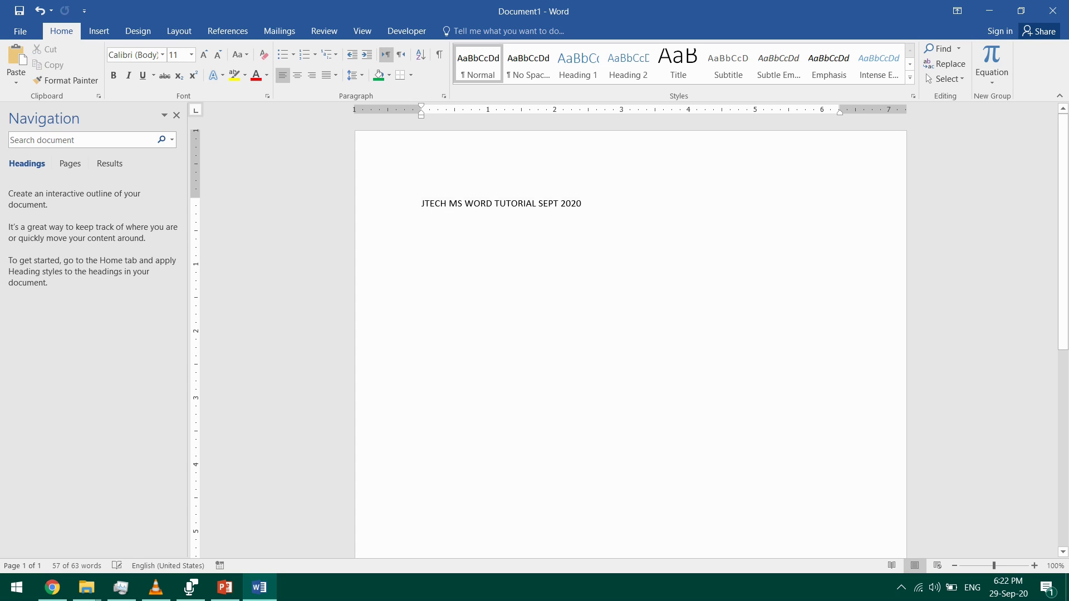
# Add a center tab stop at 3.1" to the "JTECH MS WORD TUTORIAL SEPT 2020" line and insert a tab before "MS WORD".
pyautogui.moveTo(586, 205); pyautogui.dragTo(421, 205)
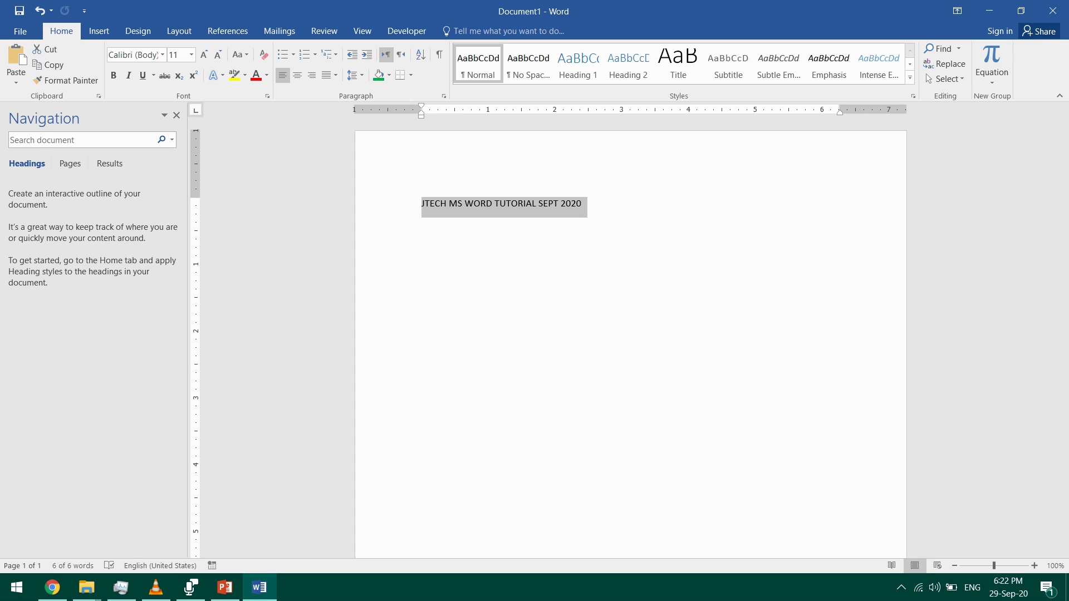
pyautogui.click(444, 96)
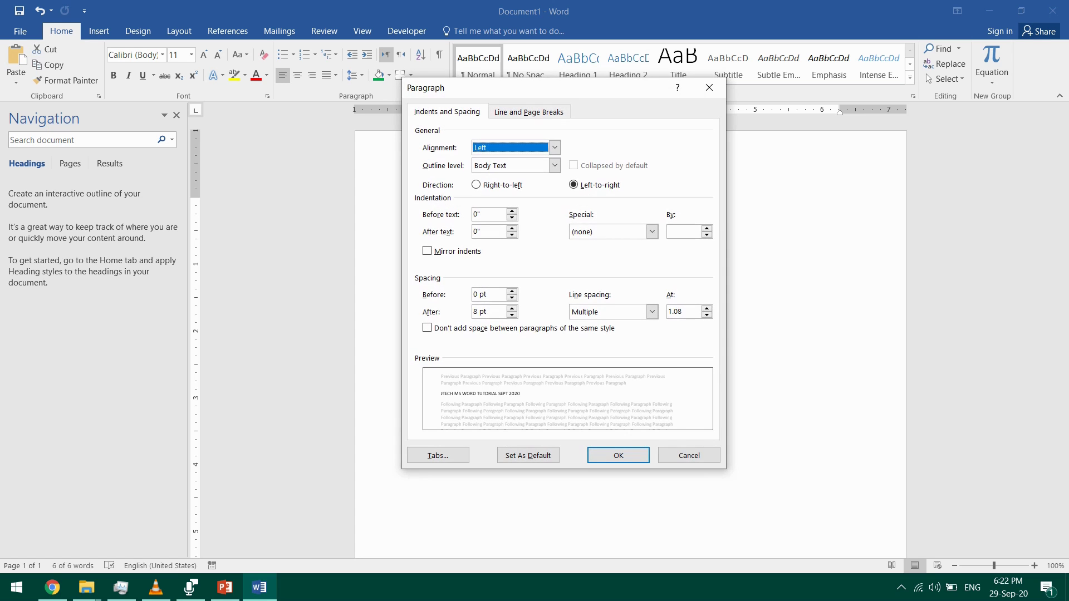
pyautogui.click(585, 488)
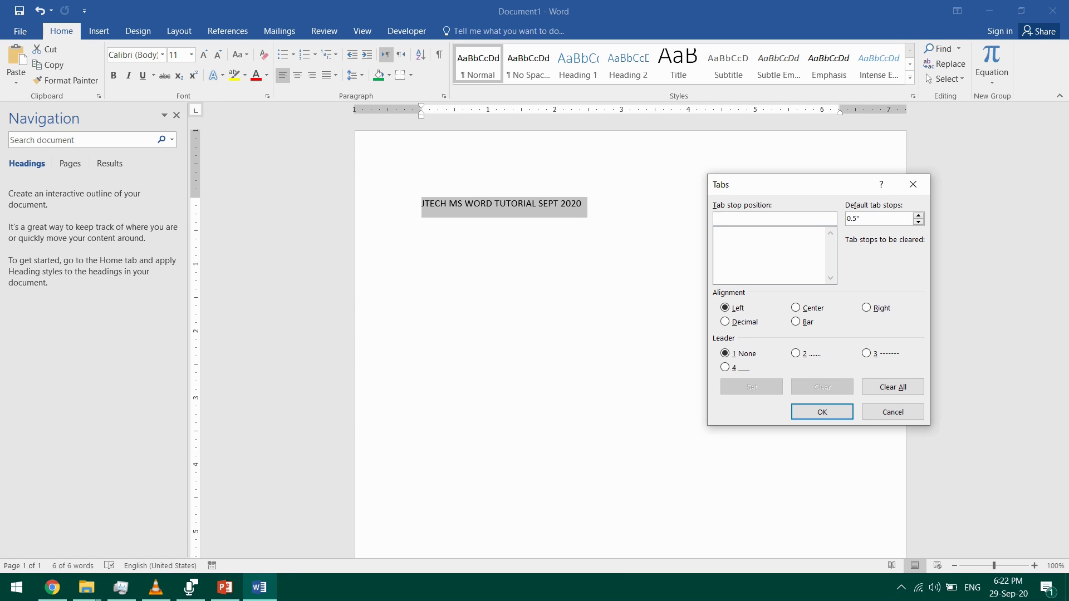
pyautogui.write('3.1')
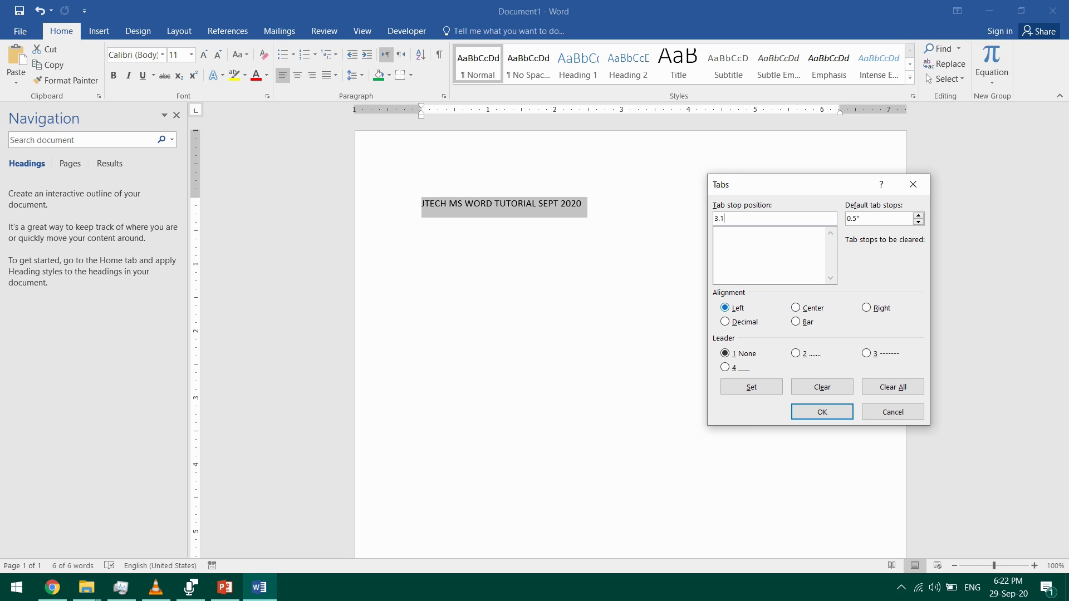
pyautogui.click(794, 307)
pyautogui.click(751, 387)
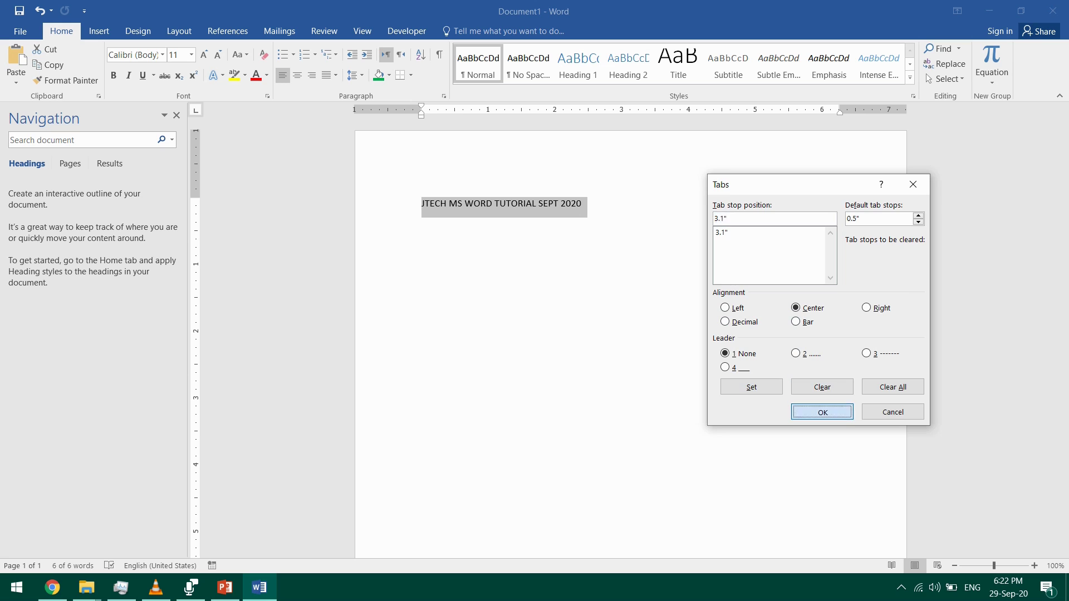
pyautogui.click(821, 412)
pyautogui.click(449, 204)
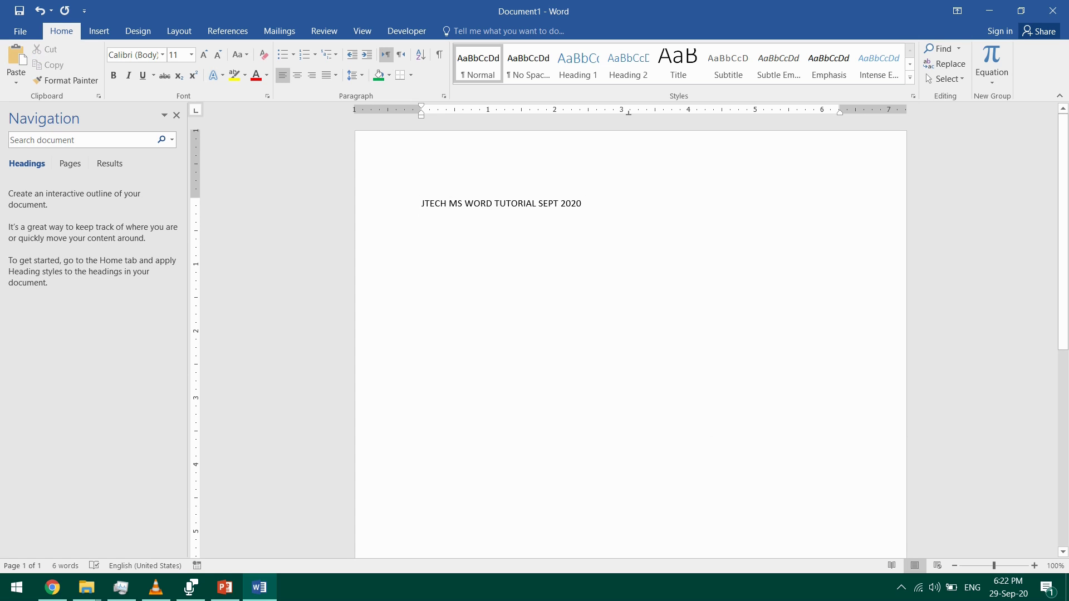
pyautogui.press('Tab')
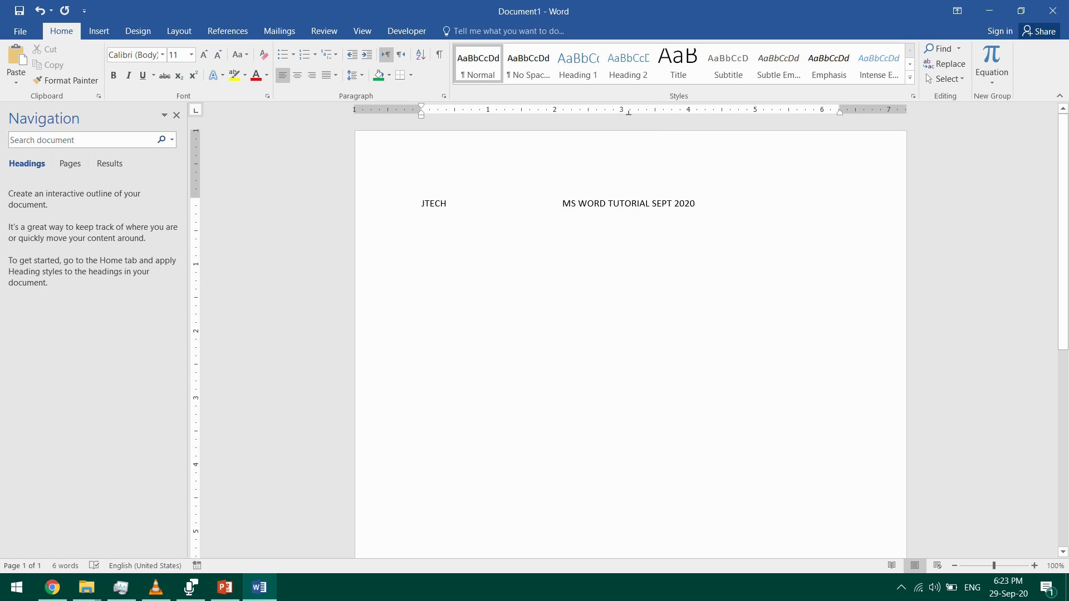
# Add a right-aligned tab stop at 6" with a dotted leader to the same line, check both stops, and apply the tab settings.
pyautogui.moveTo(652, 204); pyautogui.dragTo(694, 204)
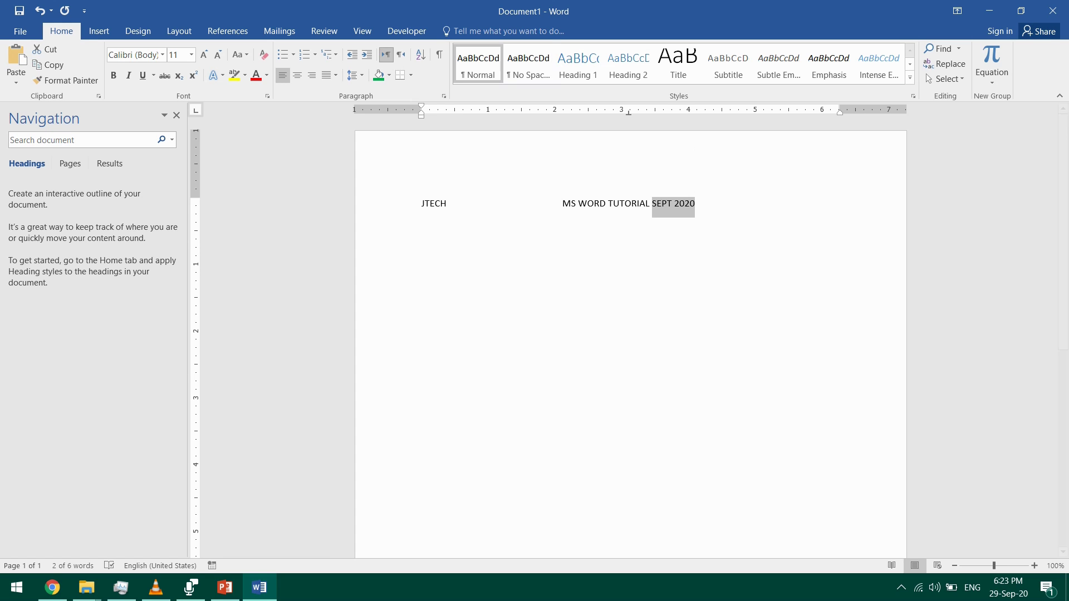
pyautogui.click(443, 95)
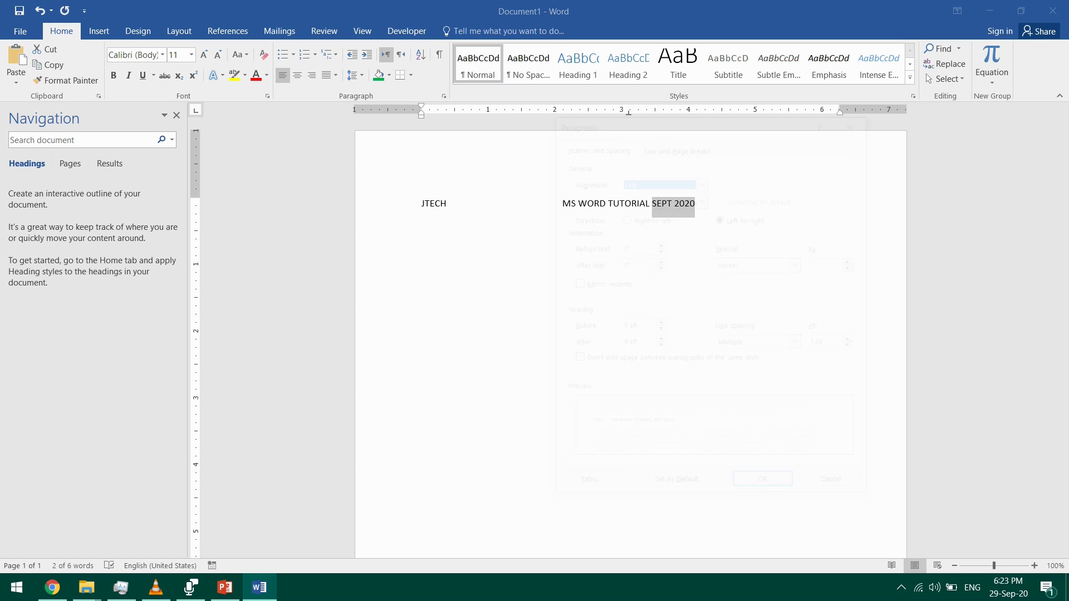
pyautogui.click(585, 487)
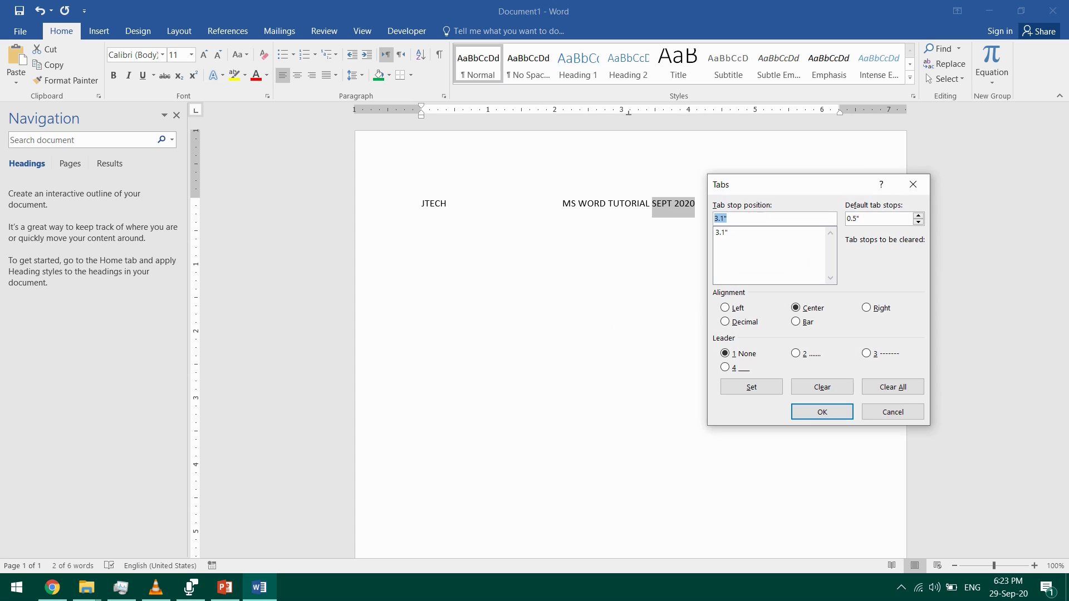
pyautogui.write('6')
pyautogui.hotkey('alt', 'r')
pyautogui.click(795, 353)
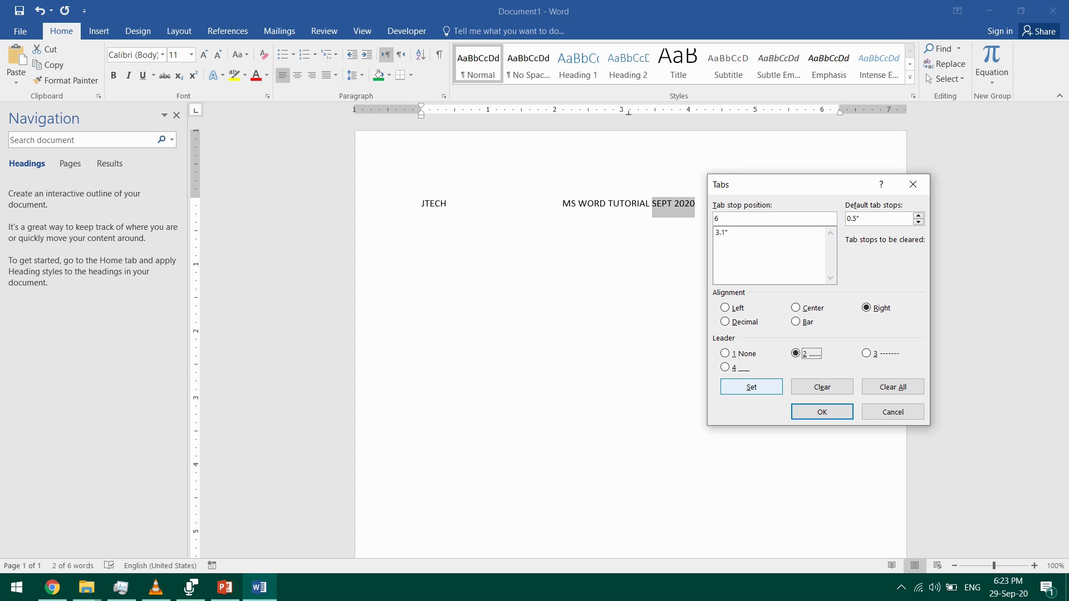
pyautogui.click(750, 386)
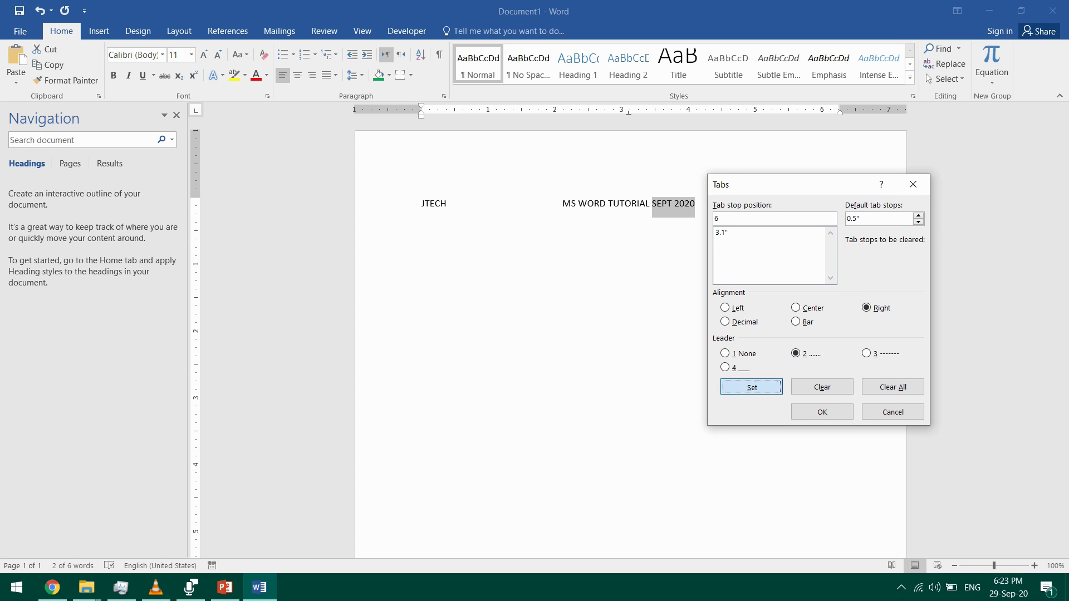
pyautogui.click(768, 232)
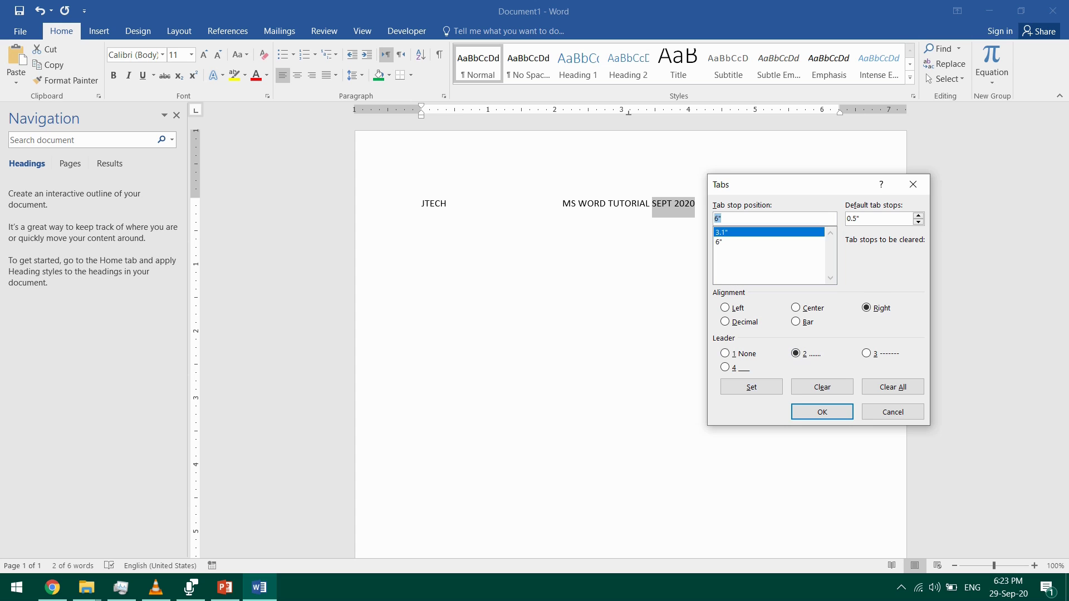
pyautogui.click(768, 241)
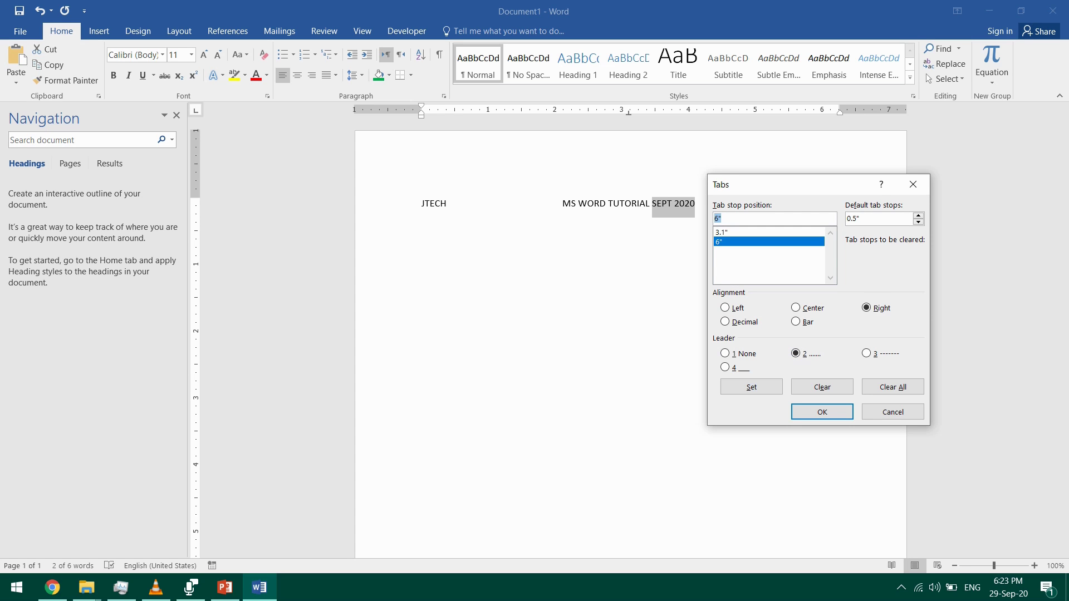
pyautogui.click(768, 232)
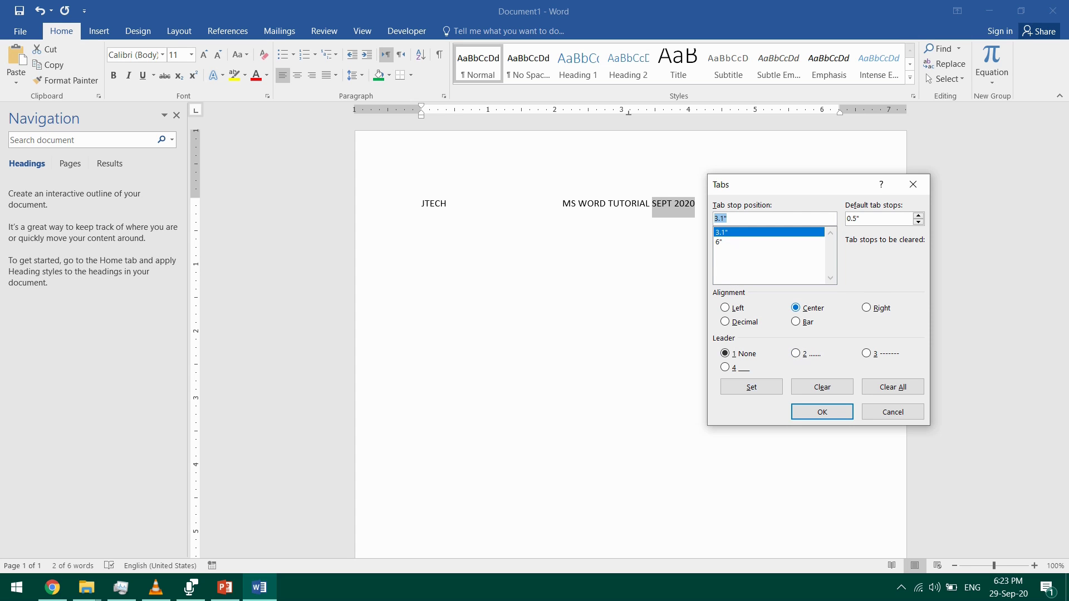
pyautogui.click(768, 241)
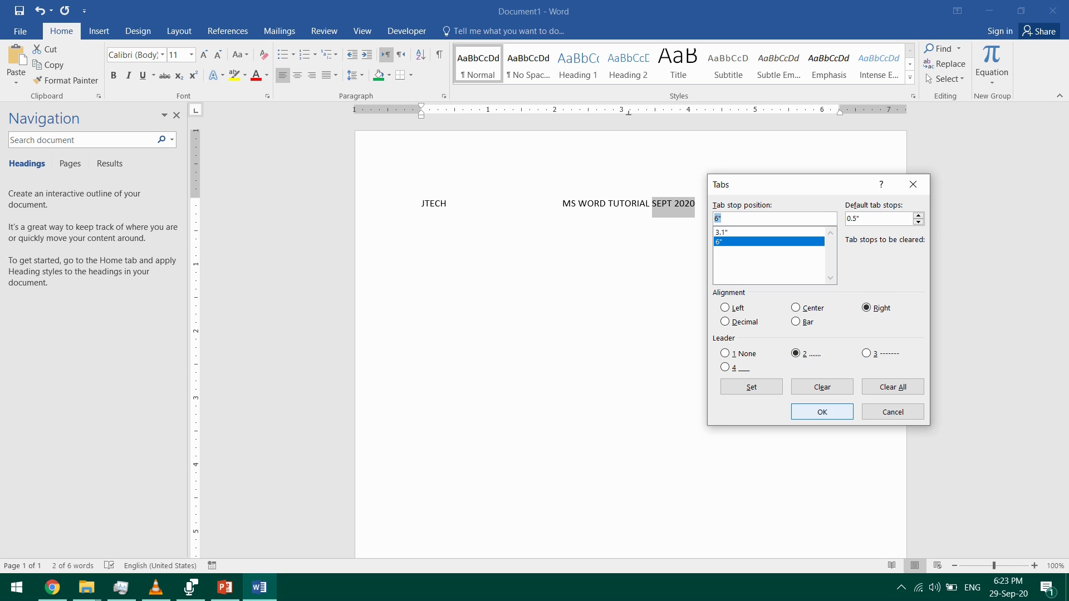
pyautogui.click(821, 411)
# Insert a tab between "TUTORIAL" and "SEPT 2020".
pyautogui.press('BackSpace')
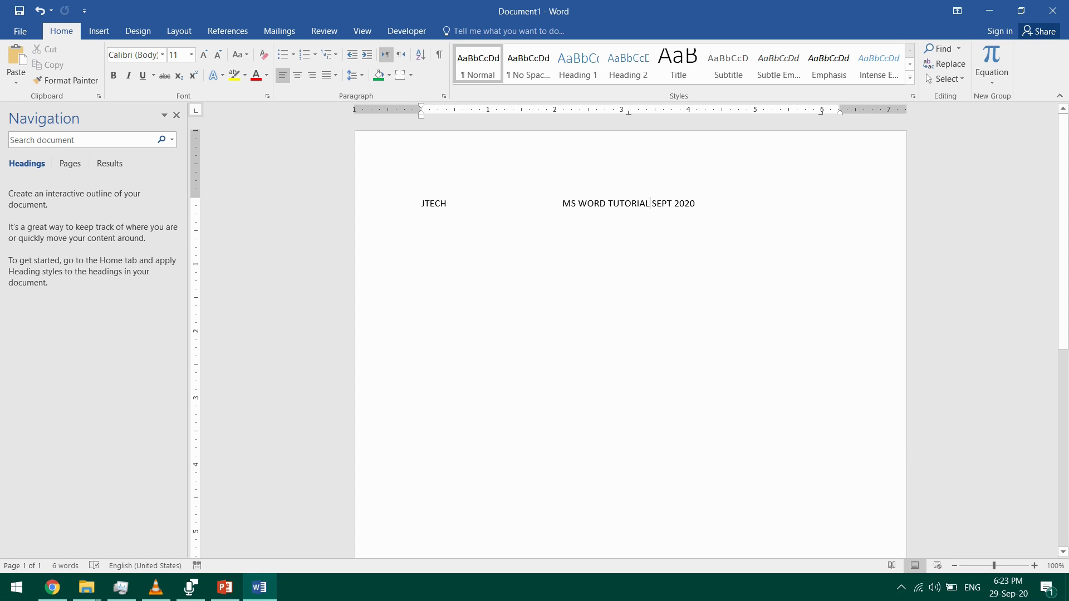
pyautogui.press('Tab')
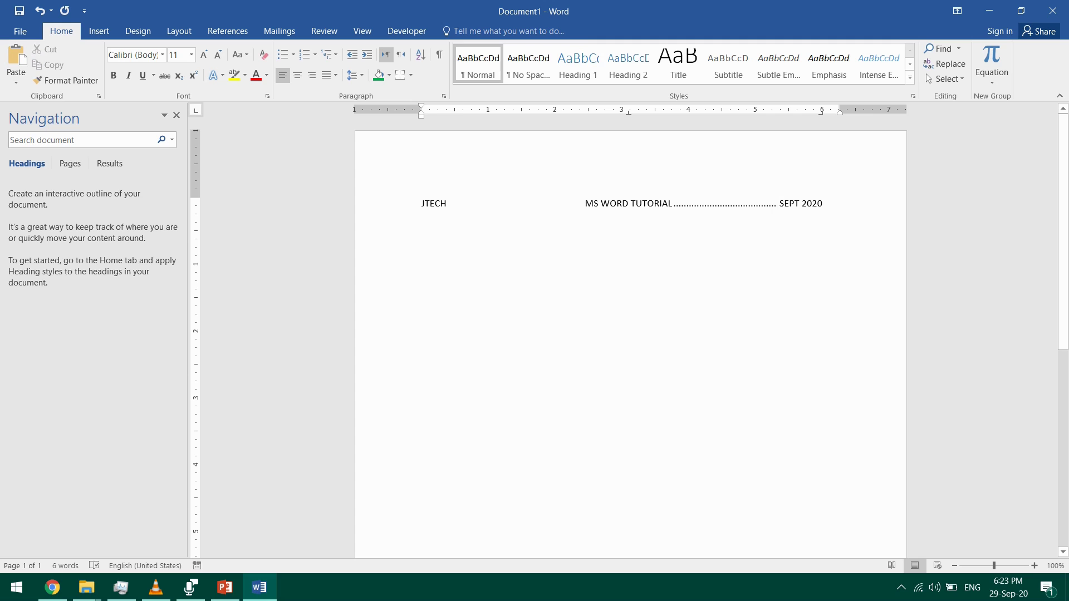
# Show the formatting marks and inspect the tab characters before "MS WORD" and "SEPT 2020".
pyautogui.hotkey('shift', 'Left')
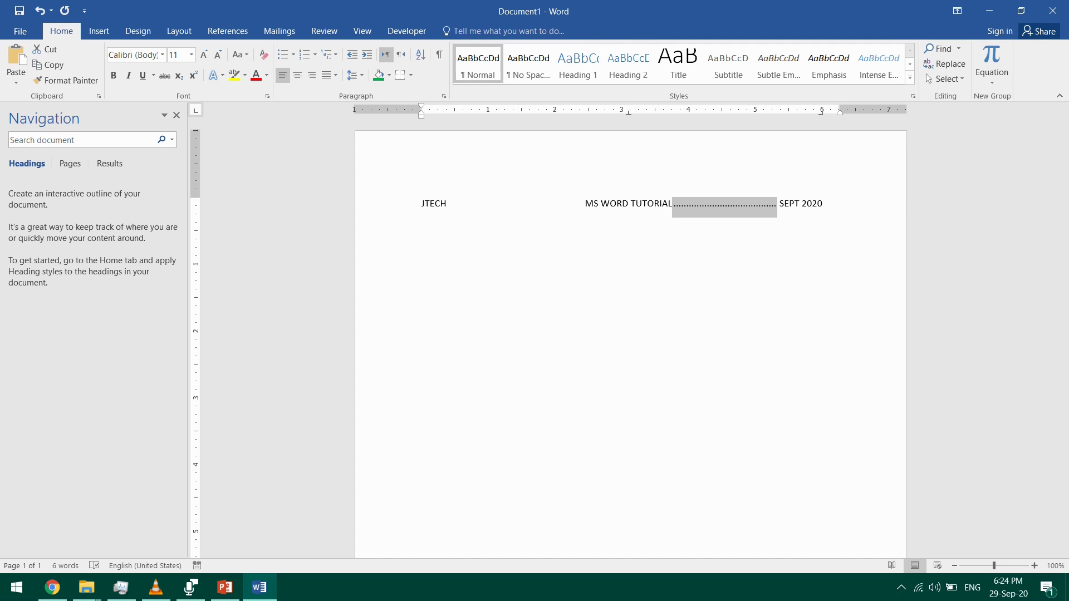
pyautogui.click(439, 54)
pyautogui.doubleClick(550, 204)
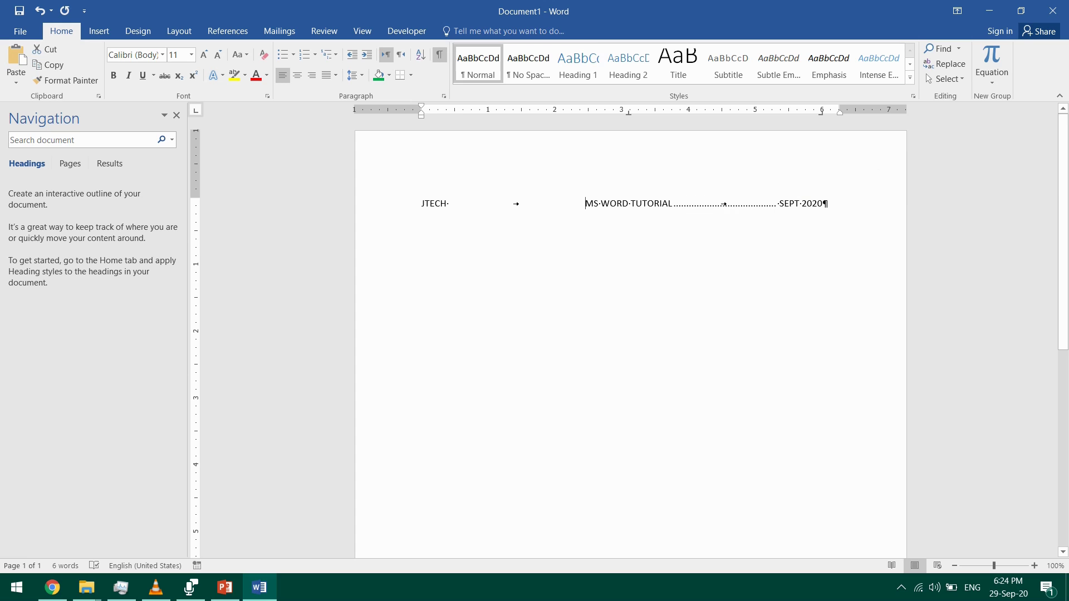
pyautogui.doubleClick(724, 204)
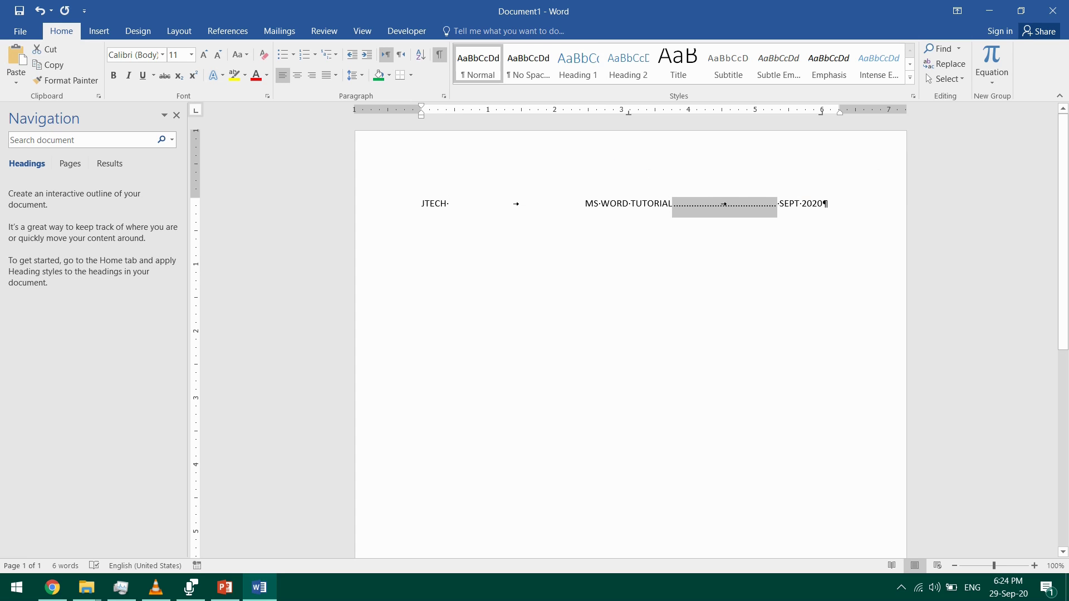
# Inspect the line's two tab stop markers on the ruler and open the tab settings from the 3.1" marker.
pyautogui.click(630, 112)
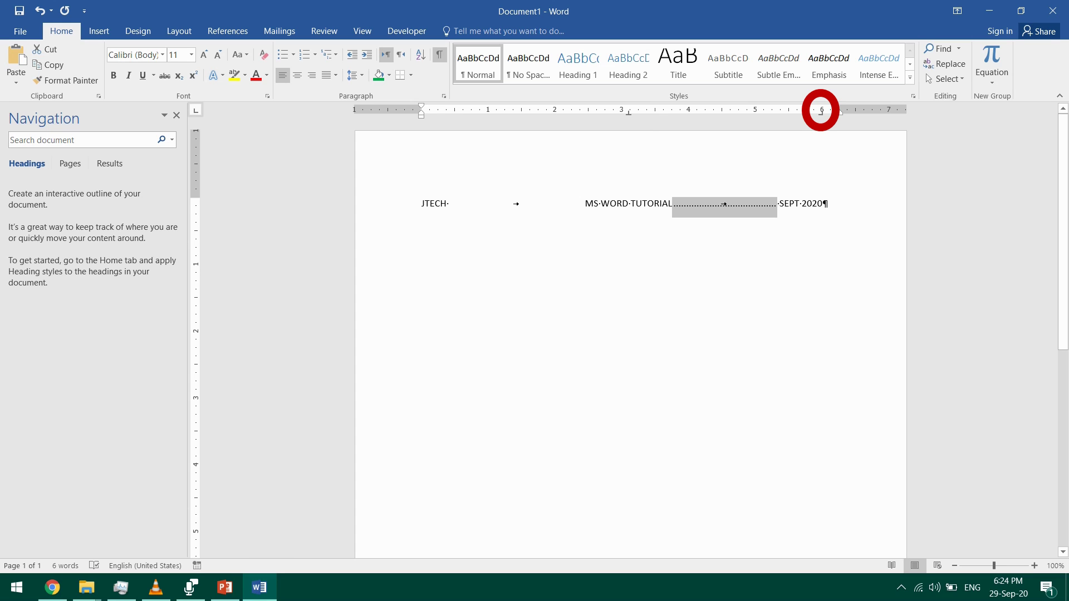
pyautogui.click(822, 204)
pyautogui.moveTo(820, 111); pyautogui.dragTo(820, 111)
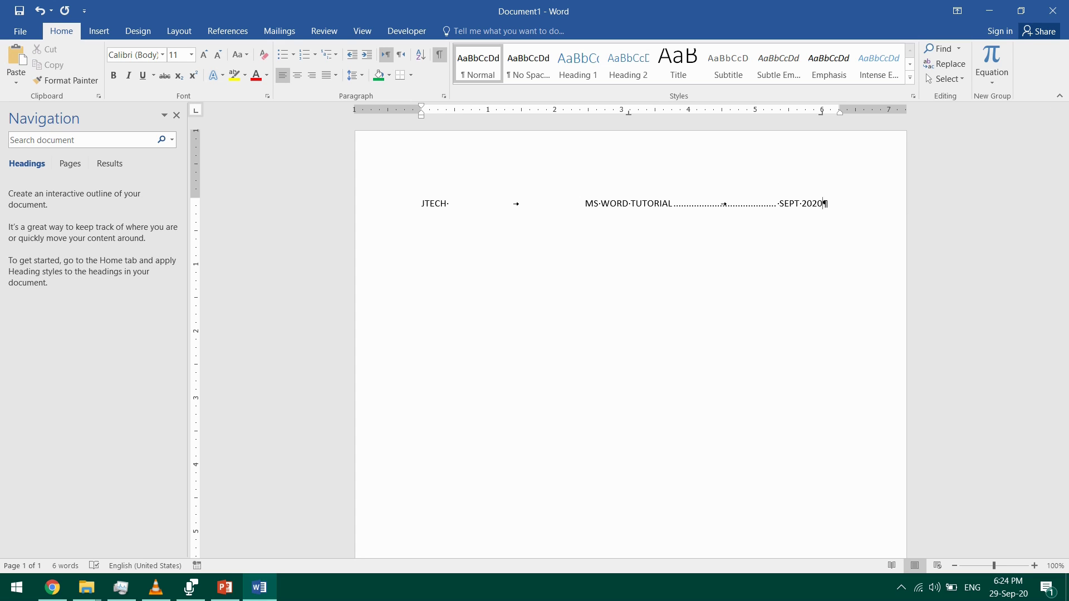
pyautogui.moveTo(821, 110); pyautogui.dragTo(821, 110)
pyautogui.doubleClick(628, 112)
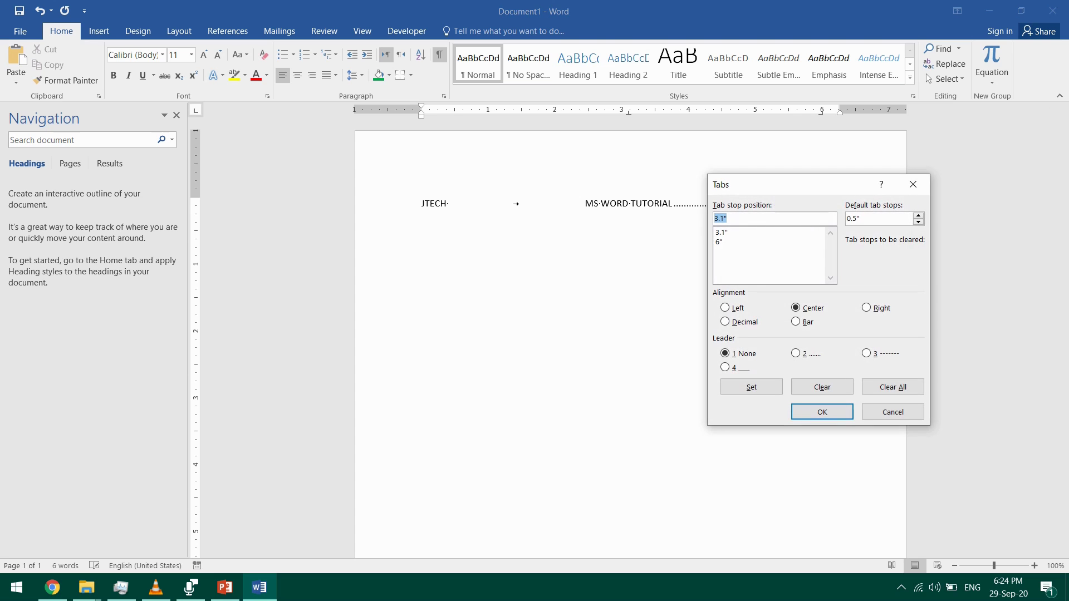